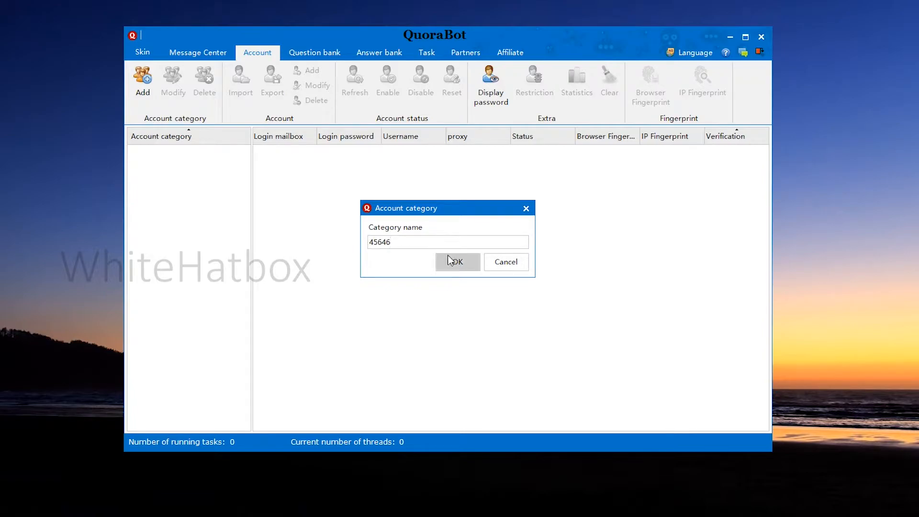
Create the account category named 45646 and select it in the category list
{"action": "left_click", "coordinate": [464, 265]}
{"action": "left_click", "coordinate": [180, 158]}
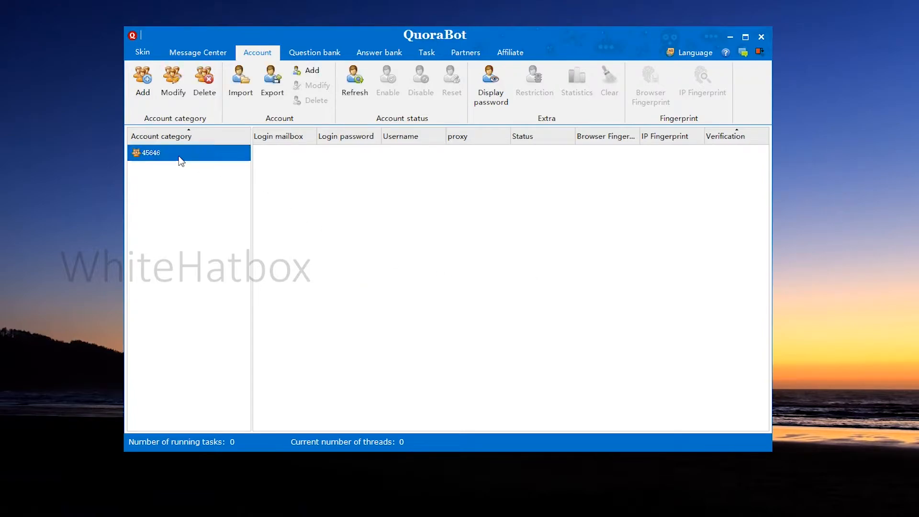
{"action": "left_click", "coordinate": [172, 93]}
{"action": "left_click", "coordinate": [526, 208]}
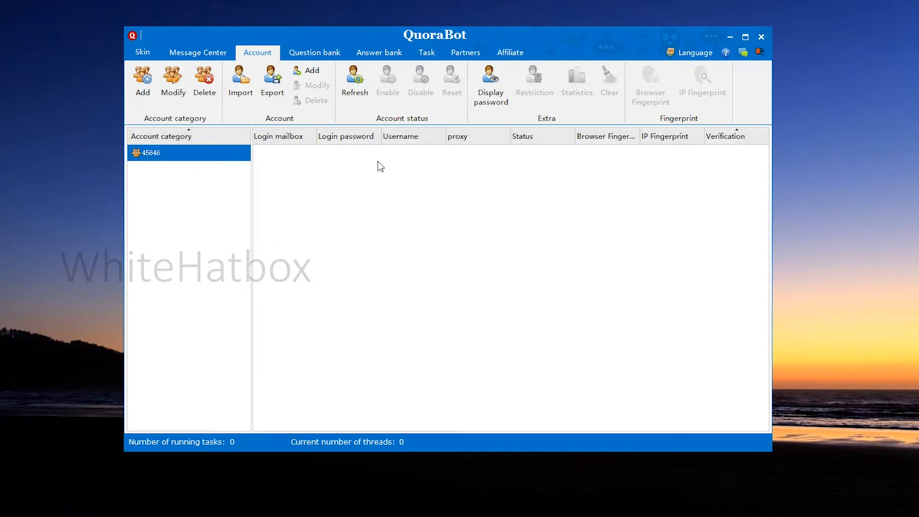
{"action": "left_click", "coordinate": [206, 84]}
{"action": "left_click", "coordinate": [567, 297]}
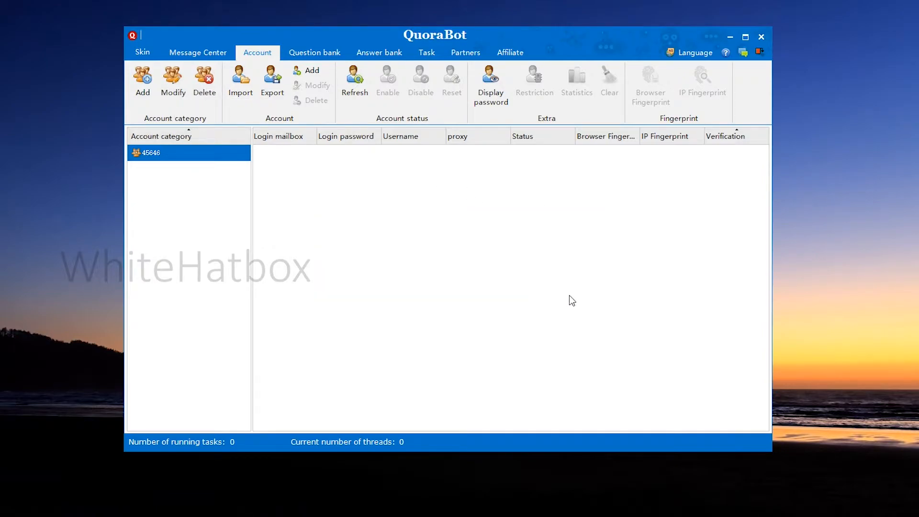
Add another account category named 877 and reselect category 45646
{"action": "left_click", "coordinate": [143, 94]}
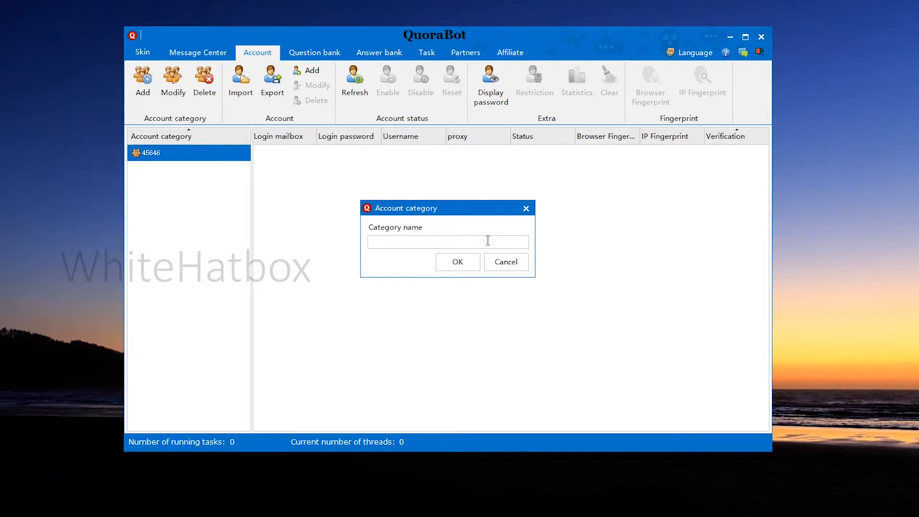
{"action": "type", "text": "877"}
{"action": "key", "text": "Return"}
{"action": "left_click", "coordinate": [195, 168]}
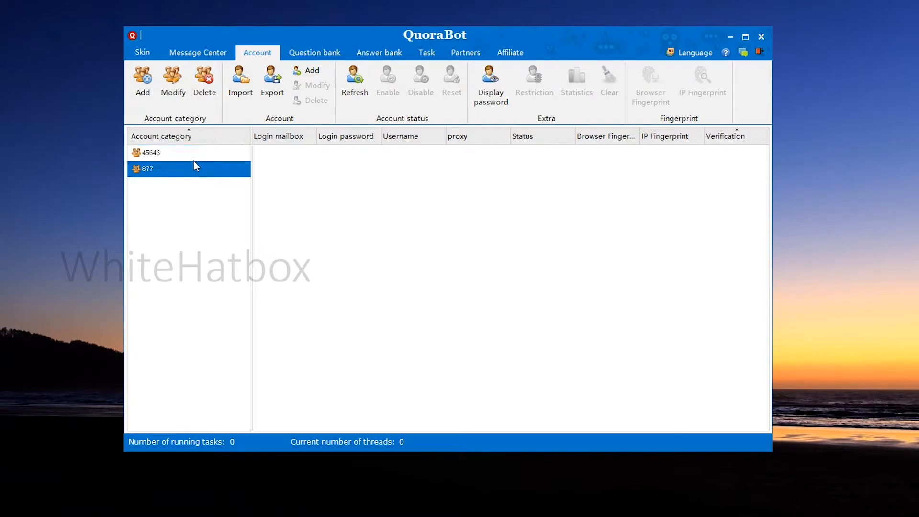
{"action": "left_click", "coordinate": [194, 158]}
{"action": "left_click", "coordinate": [232, 95]}
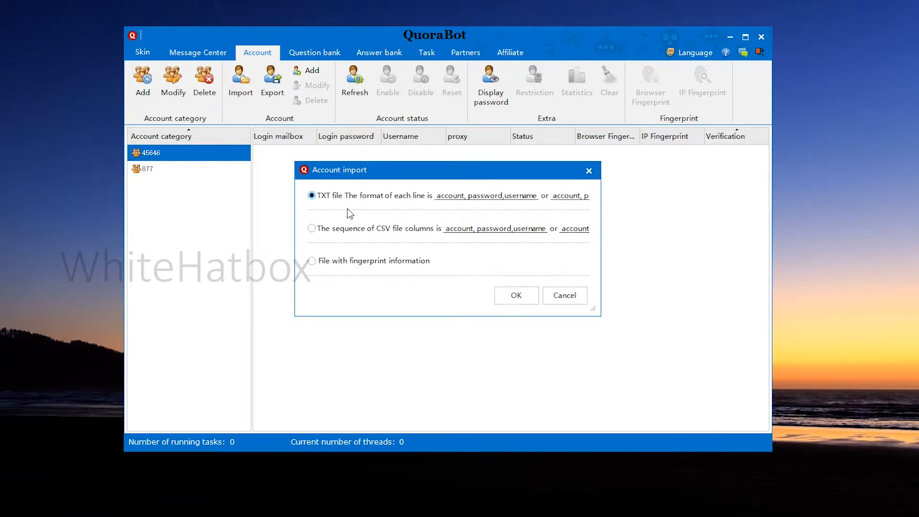
{"action": "left_click", "coordinate": [406, 230]}
{"action": "left_click", "coordinate": [563, 295]}
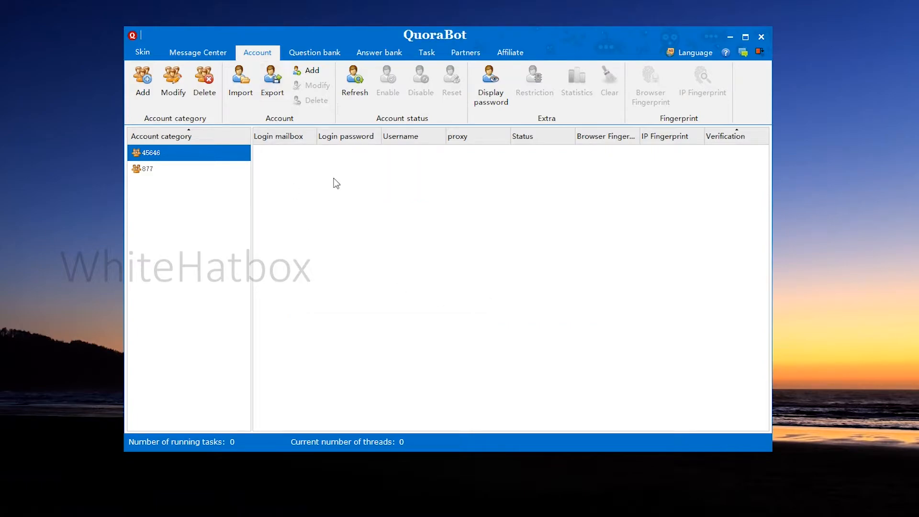
Start a new account in category 45646 and fill in its login mailbox, the login password and the username 787
{"action": "left_click", "coordinate": [309, 70]}
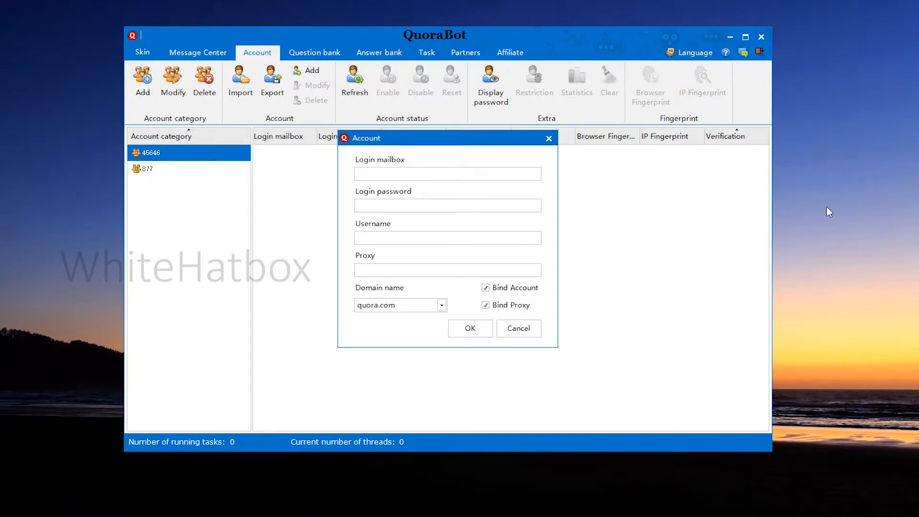
{"action": "left_click", "coordinate": [450, 205]}
{"action": "type", "text": "12132131"}
{"action": "left_click", "coordinate": [405, 237]}
{"action": "type", "text": "787"}
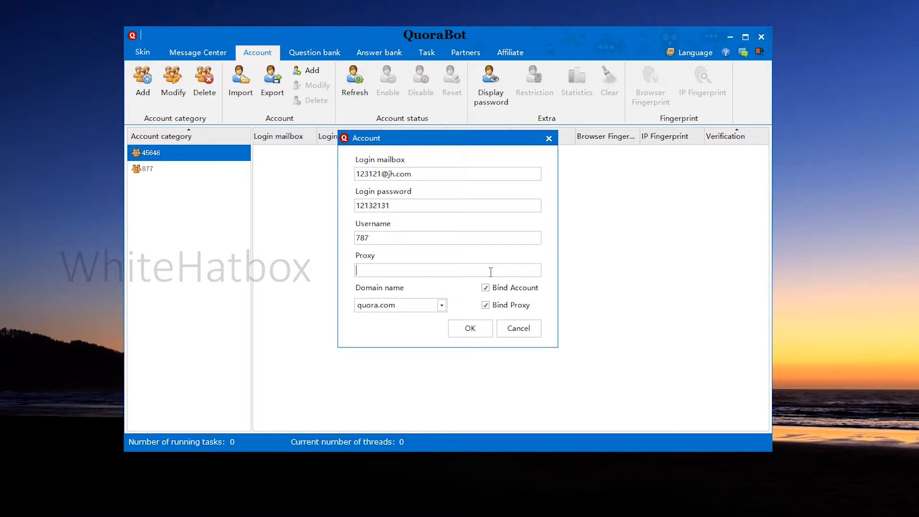
Enter the account's proxy 123.123.123.1:8000 with the proxy username and password, and save the account with domain quora.com
{"action": "left_click", "coordinate": [385, 272]}
{"action": "type", "text": "123.123.123.1:8000:ftyfyf:123123"}
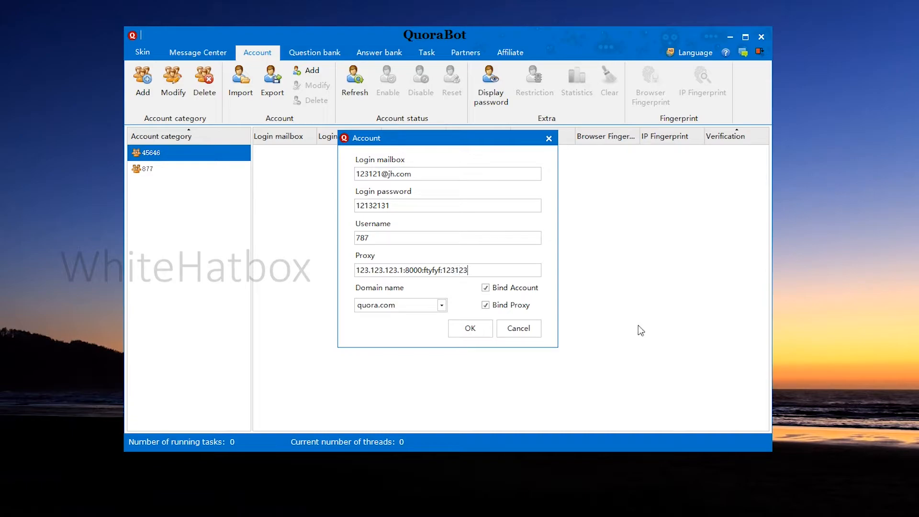
{"action": "left_click", "coordinate": [470, 329]}
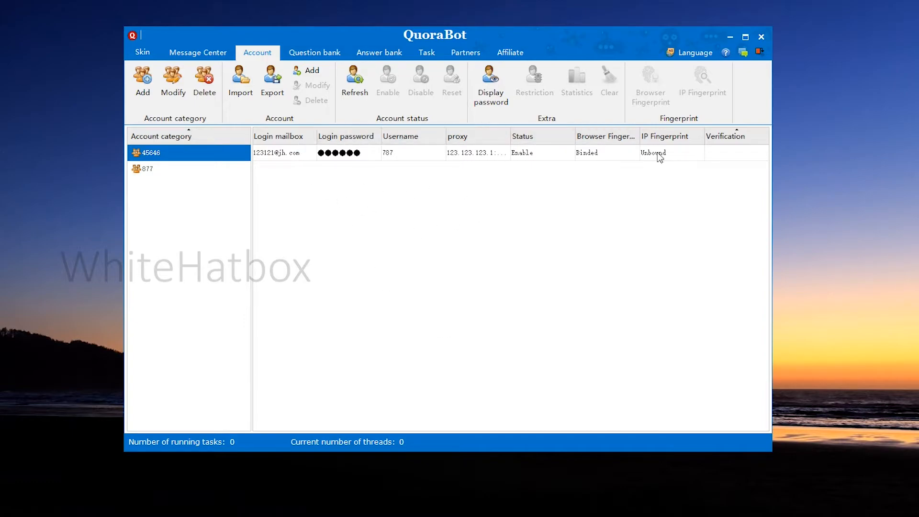
Apply the one-click settings to the new account's browser fingerprint and save them
{"action": "left_click", "coordinate": [383, 156]}
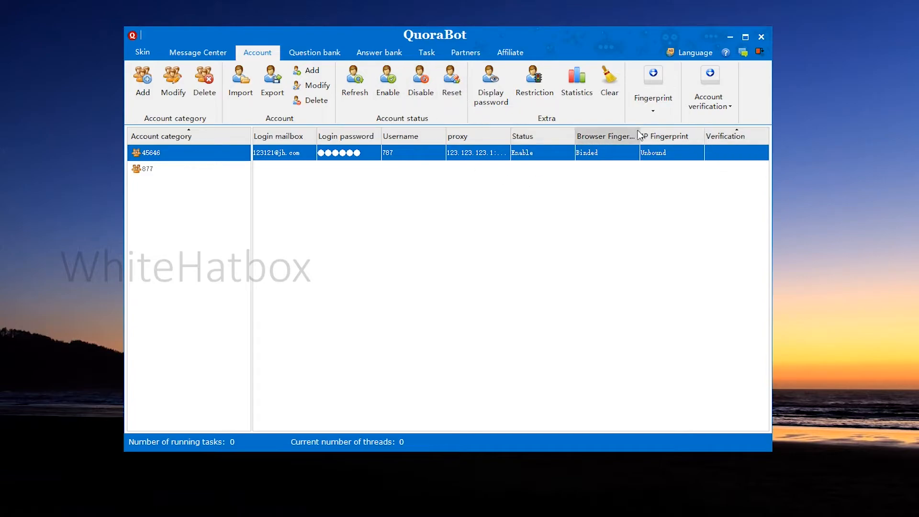
{"action": "left_click", "coordinate": [667, 99]}
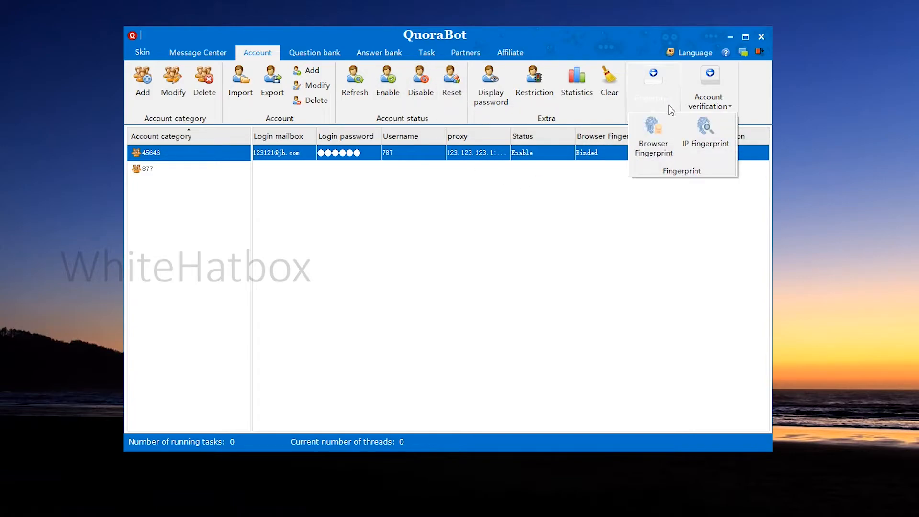
{"action": "left_click", "coordinate": [656, 139]}
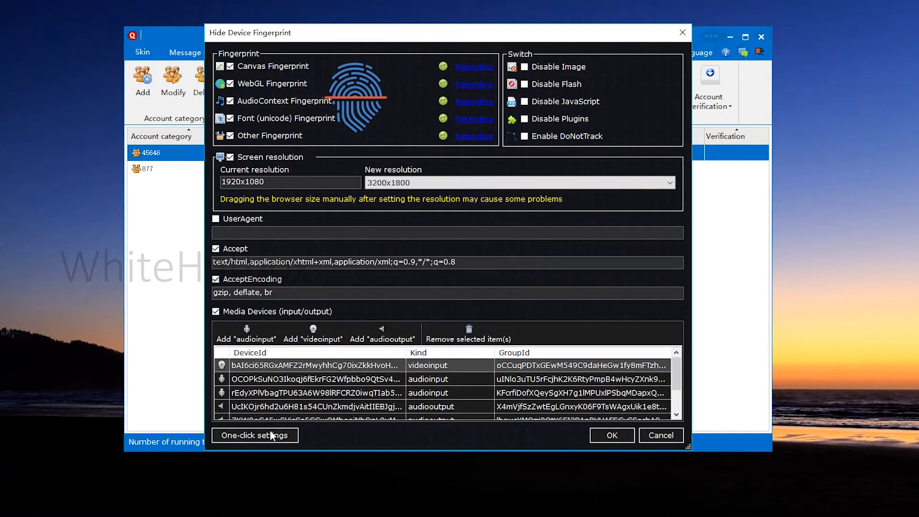
{"action": "left_click", "coordinate": [271, 435]}
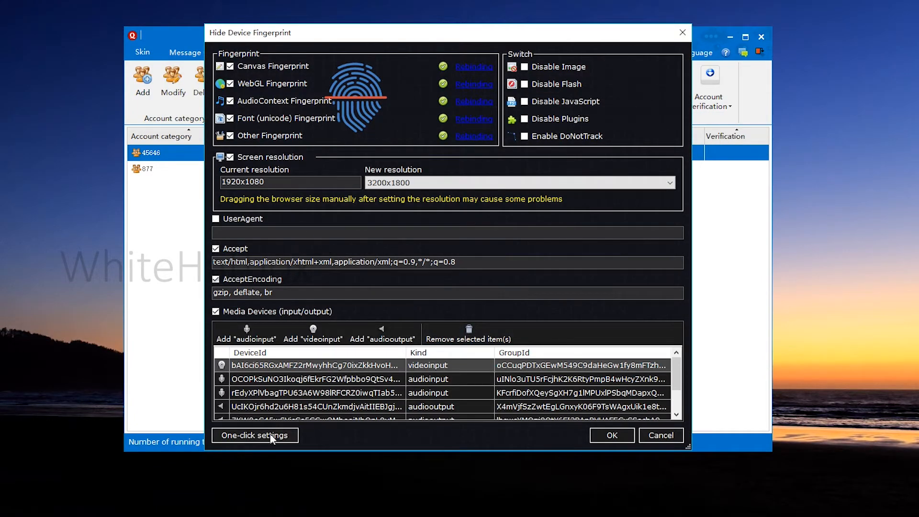
{"action": "left_click", "coordinate": [612, 434]}
Bind an IP fingerprint to the account using its existing proxy entry
{"action": "left_click", "coordinate": [656, 105]}
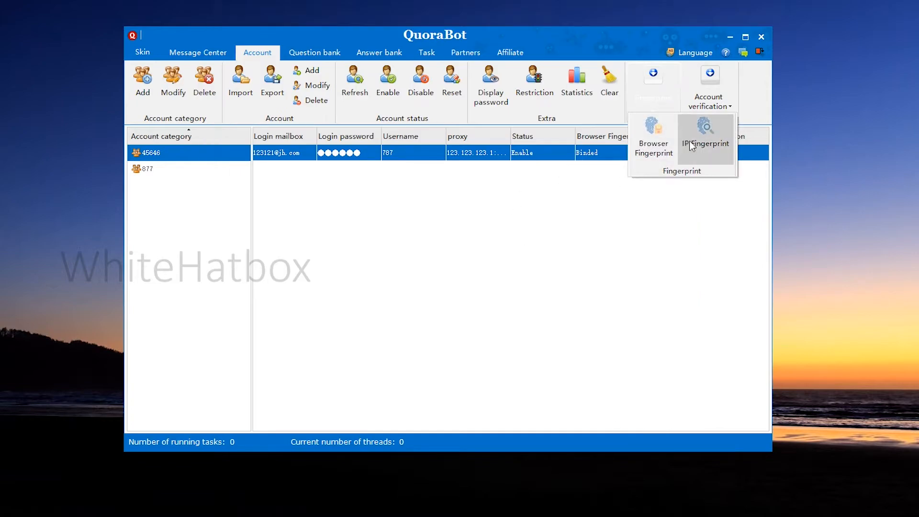
{"action": "left_click", "coordinate": [690, 145]}
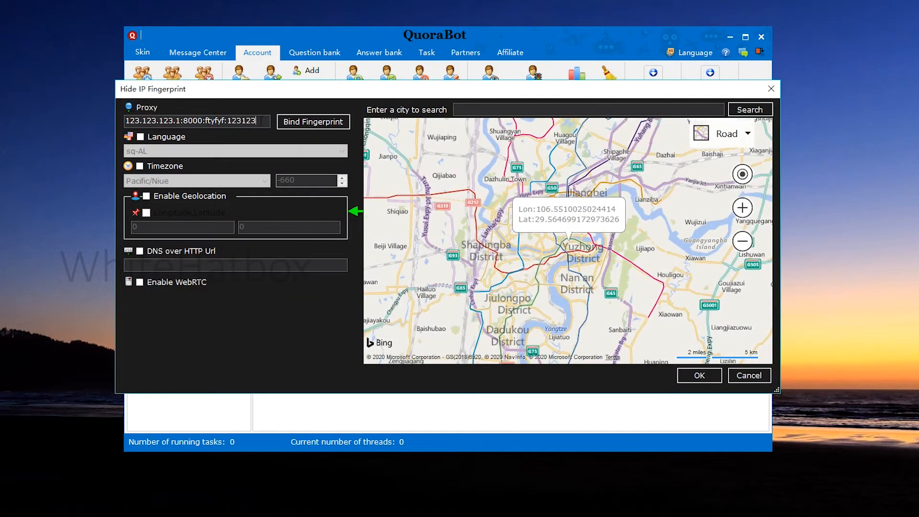
{"action": "mouse_move", "coordinate": [260, 121]}
{"action": "left_mouse_down"}
{"action": "mouse_move", "coordinate": [139, 122]}
{"action": "mouse_move", "coordinate": [247, 123]}
{"action": "left_mouse_up"}
{"action": "left_click", "coordinate": [261, 122]}
{"action": "left_click", "coordinate": [699, 375]}
Start account verification for the selected account
{"action": "left_click", "coordinate": [526, 154]}
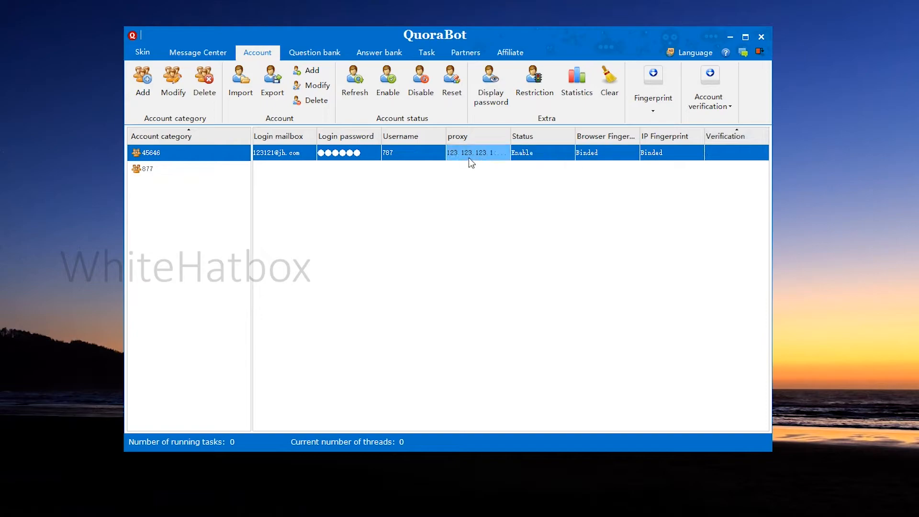
{"action": "left_click", "coordinate": [730, 112]}
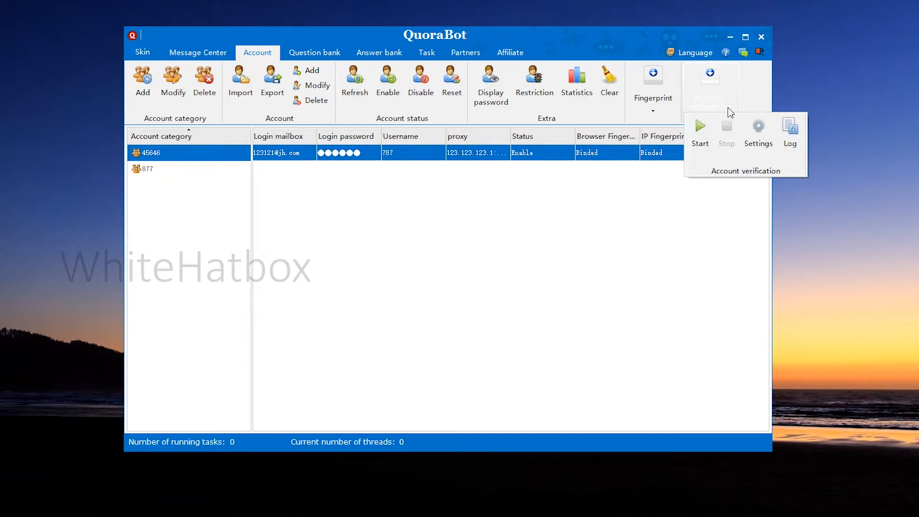
{"action": "left_click", "coordinate": [699, 139]}
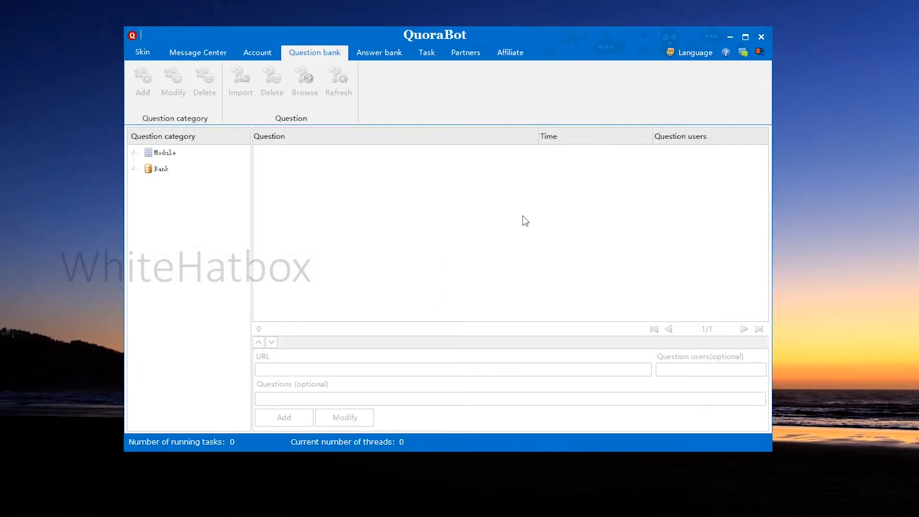
Add a question template category named people under Module in the question bank
{"action": "left_click", "coordinate": [174, 154]}
{"action": "left_click", "coordinate": [149, 81]}
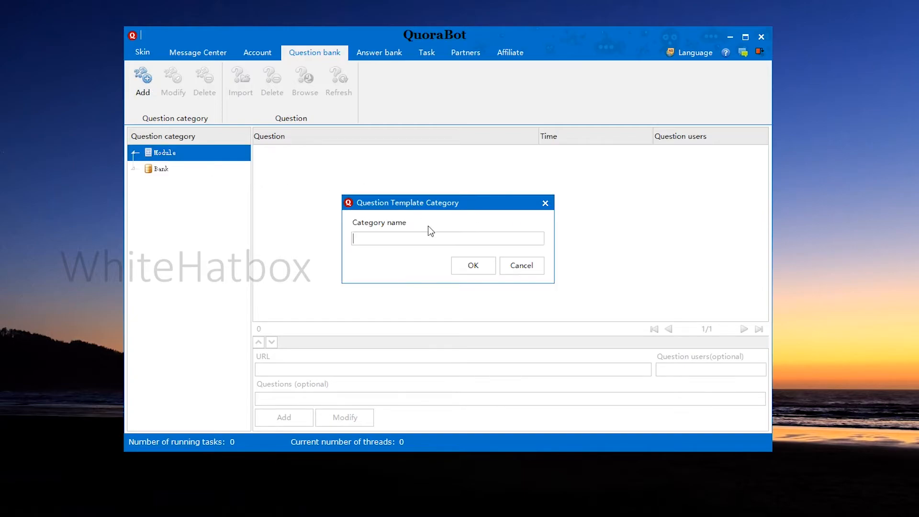
{"action": "type", "text": "45656"}
{"action": "left_click_drag", "start_coordinate": [523, 240], "coordinate": [215, 228]}
{"action": "type", "text": "people"}
{"action": "left_click", "coordinate": [459, 264]}
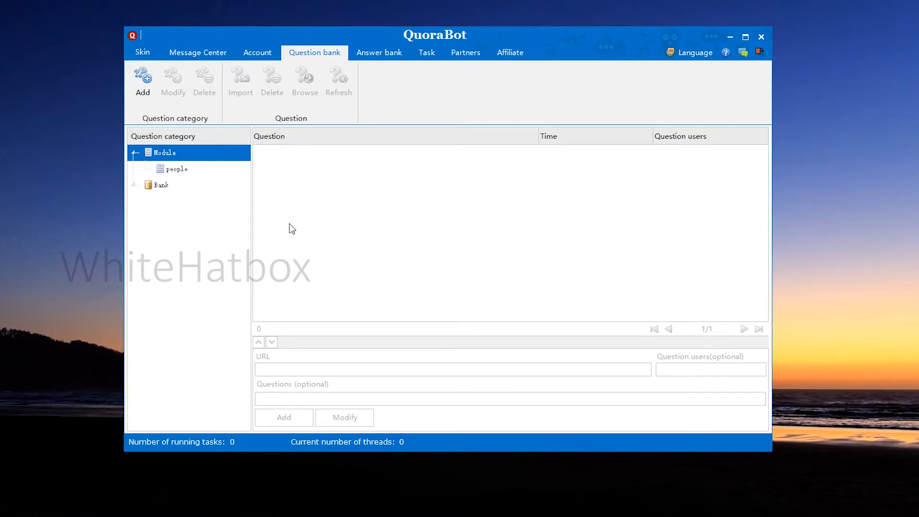
Add the questions "why xxxxxxxxxxxxxxxxx" and "how xxxxxxxxxxxxxxxx" to the people category under Module
{"action": "left_click", "coordinate": [176, 170]}
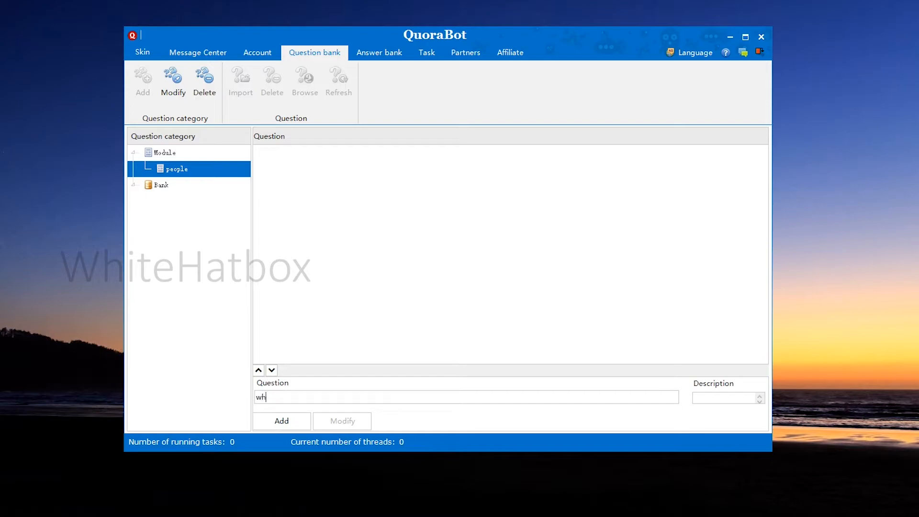
{"action": "type", "text": "xxxxxxxxxxxxxxxxxx"}
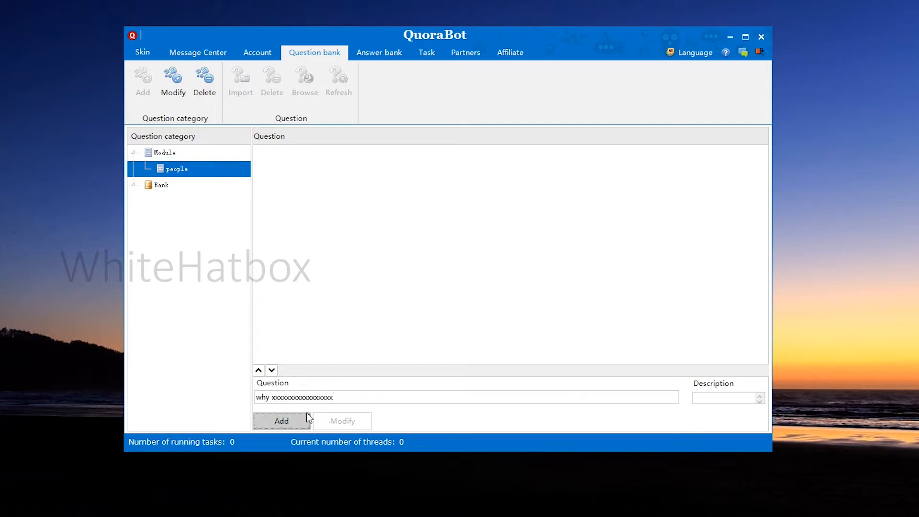
{"action": "left_click", "coordinate": [281, 420]}
{"action": "type", "text": "h"}
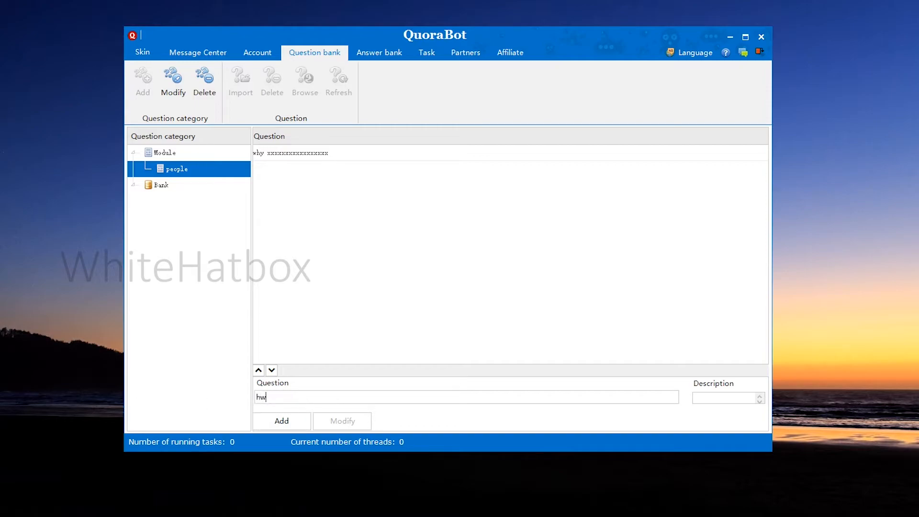
{"action": "type", "text": "ow xxxxxxxxxxxxxxxxx"}
{"action": "left_click", "coordinate": [280, 420]}
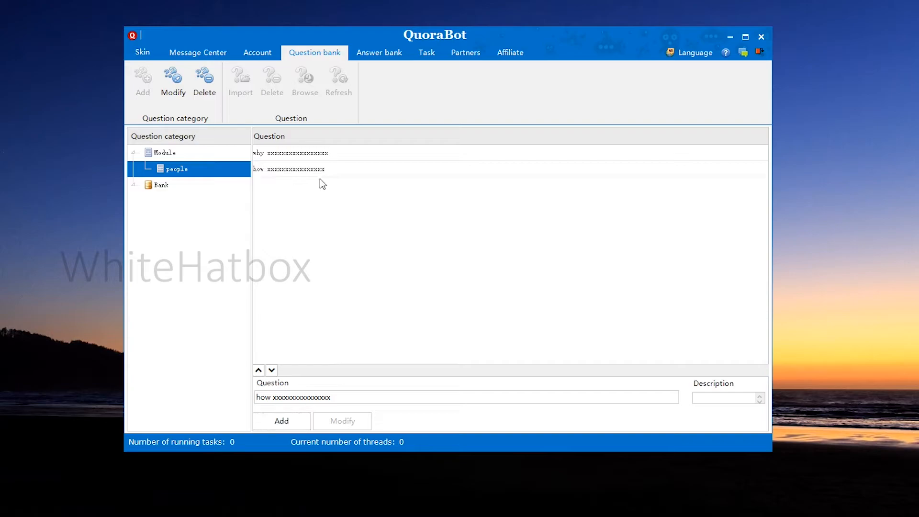
Add a question bank category named people under Bank and open it
{"action": "left_click", "coordinate": [165, 185]}
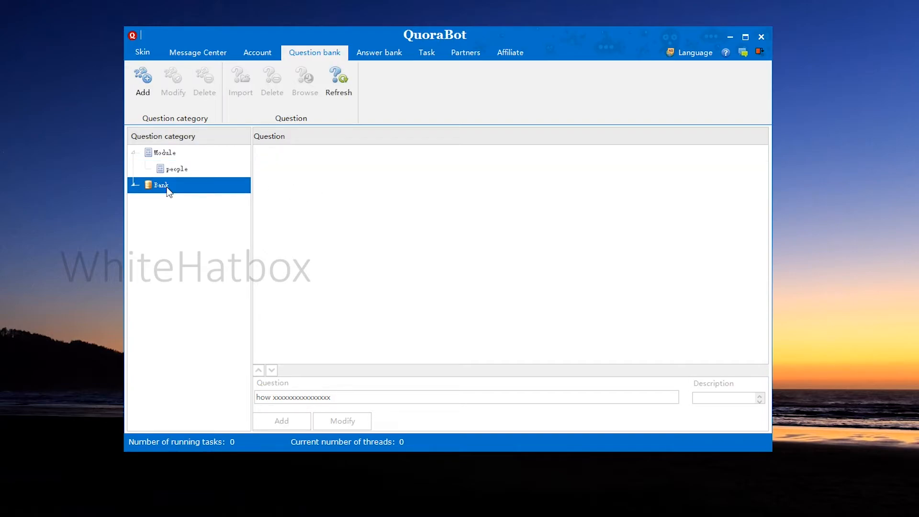
{"action": "left_click", "coordinate": [142, 79]}
{"action": "type", "text": "p"}
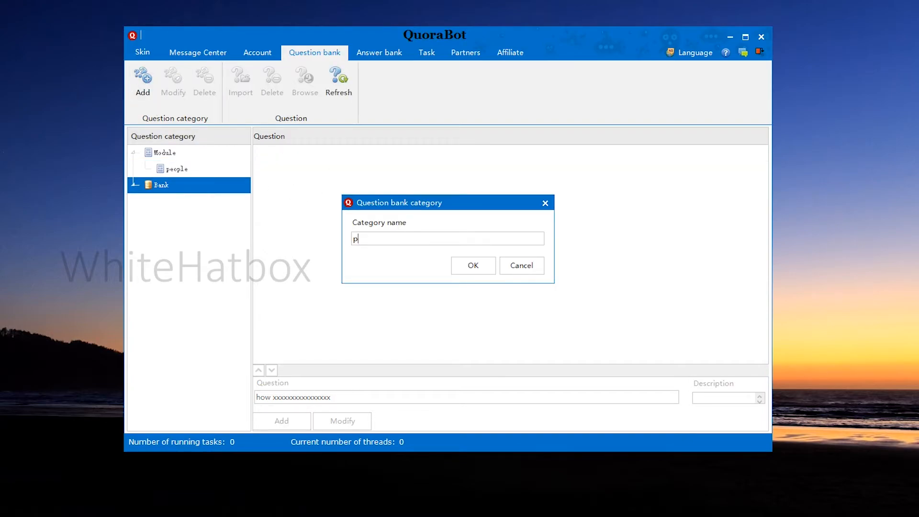
{"action": "type", "text": "eopl;e"}
{"action": "key", "text": "BackSpace"}
{"action": "key", "text": "BackSpace"}
{"action": "type", "text": "e"}
{"action": "left_click", "coordinate": [491, 267]}
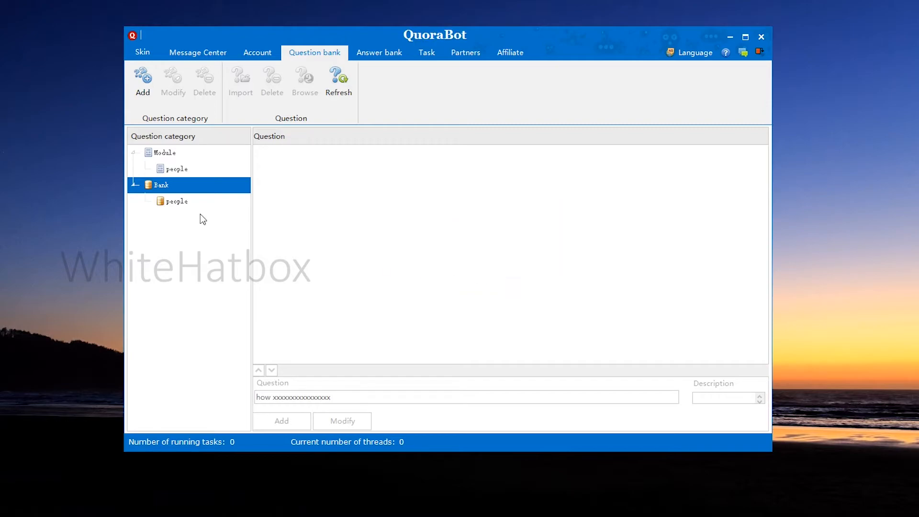
{"action": "left_click", "coordinate": [203, 201]}
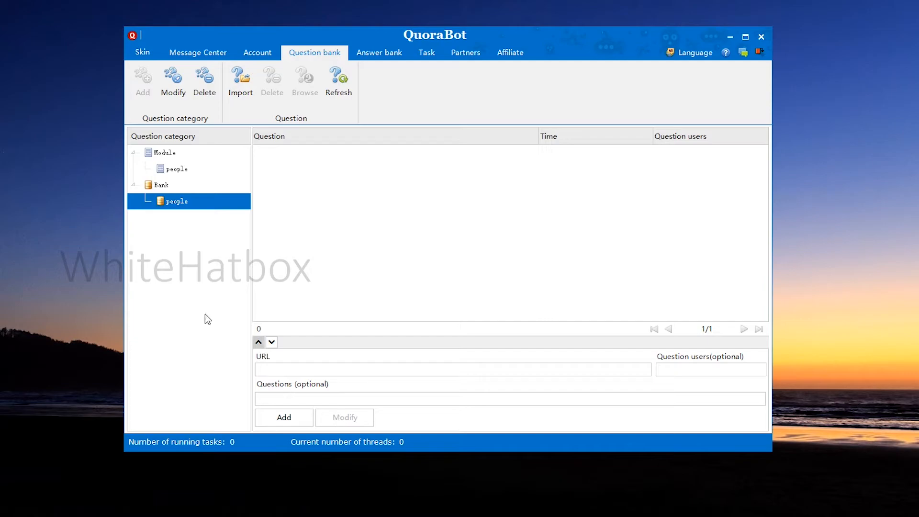
{"action": "left_click", "coordinate": [182, 190]}
{"action": "left_click", "coordinate": [189, 169]}
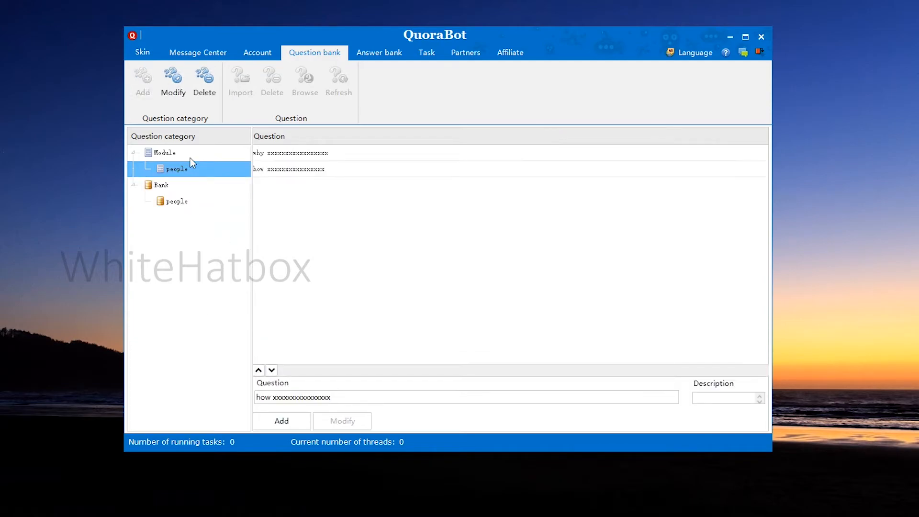
{"action": "left_click", "coordinate": [189, 154]}
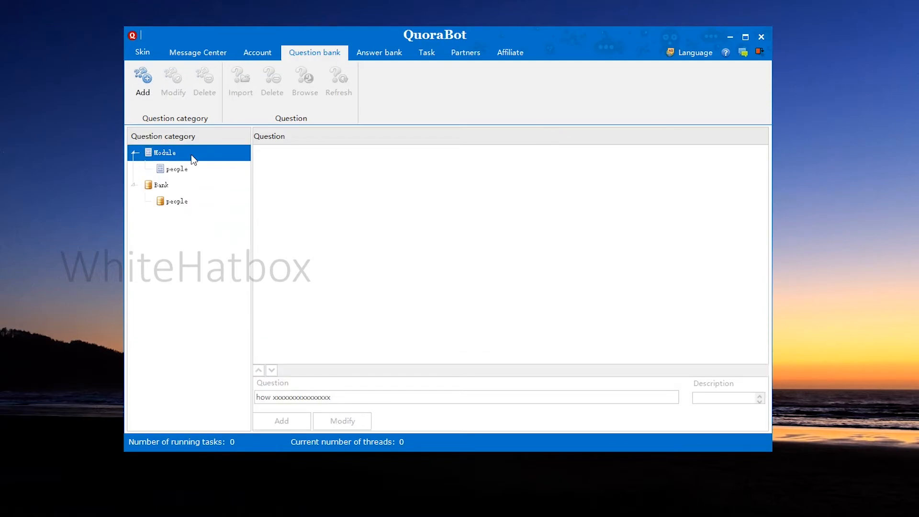
Add an answer template category named people under Module in the answer bank and open it
{"action": "left_click", "coordinate": [386, 63]}
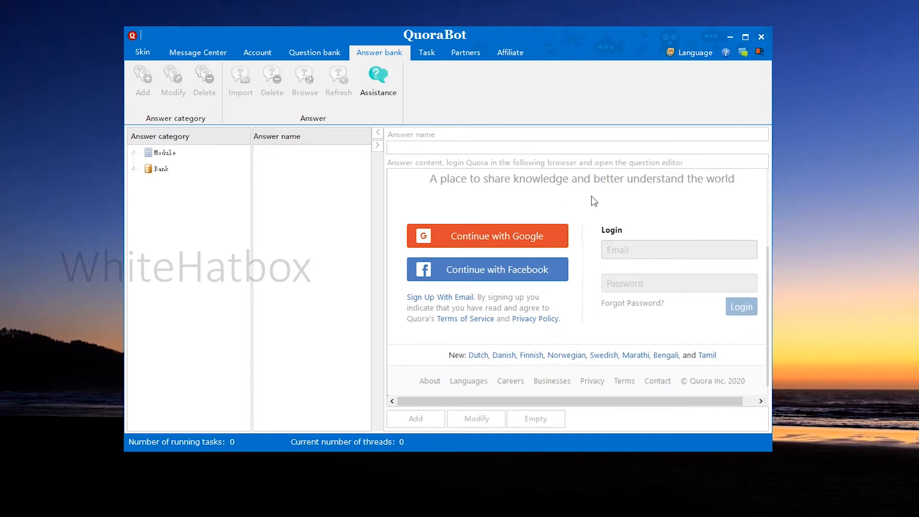
{"action": "left_click", "coordinate": [172, 153]}
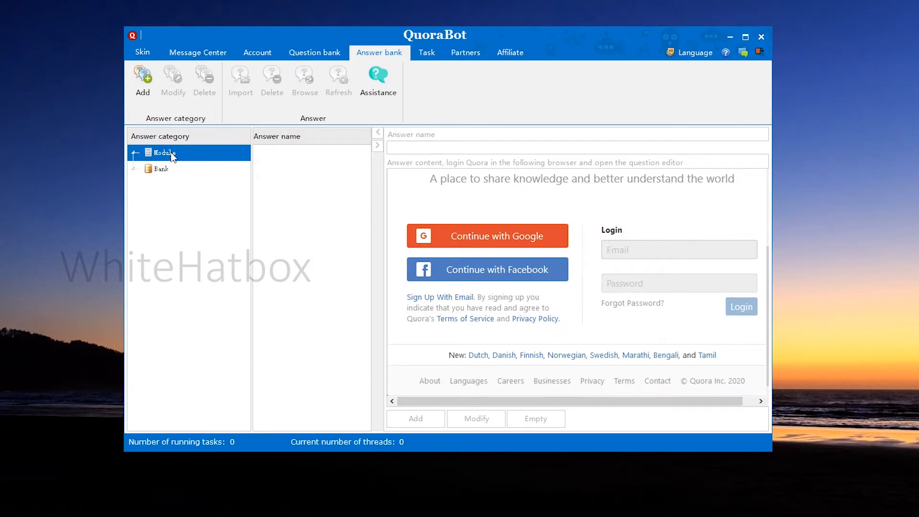
{"action": "left_click", "coordinate": [144, 82]}
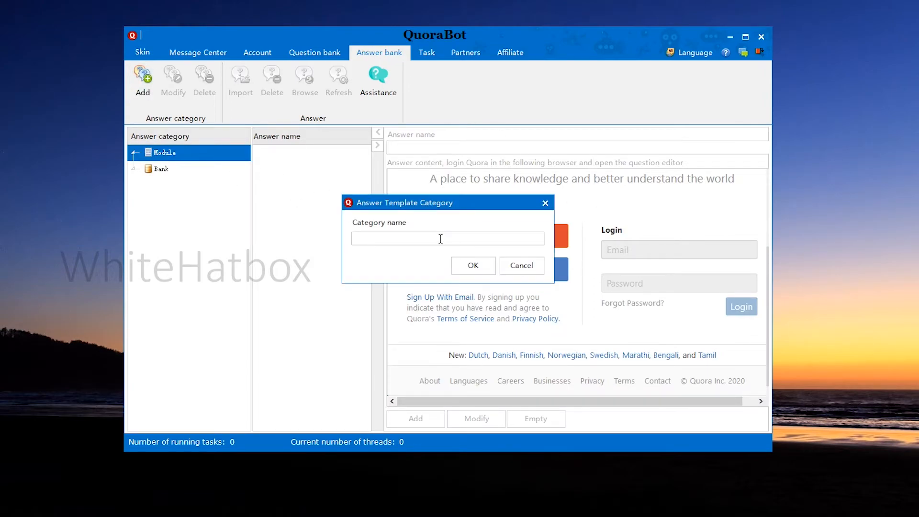
{"action": "type", "text": "people"}
{"action": "left_click", "coordinate": [452, 265]}
{"action": "left_click", "coordinate": [175, 169]}
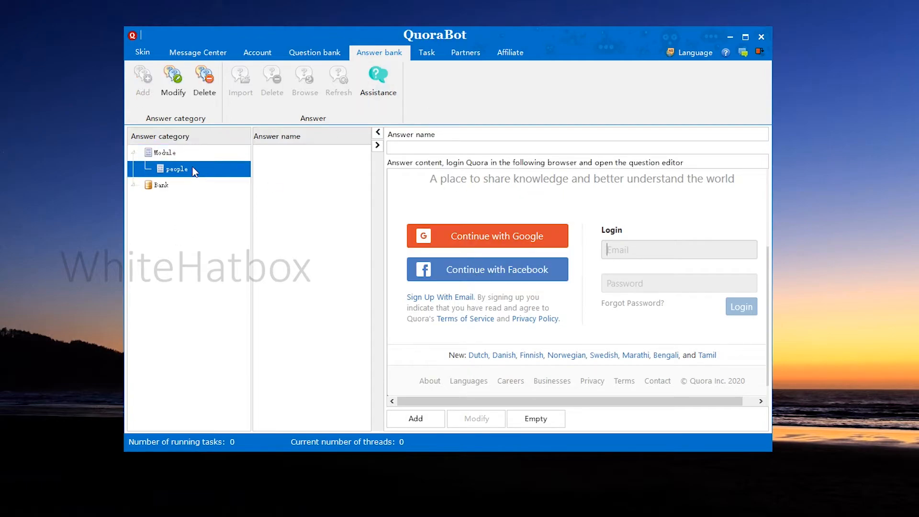
Enter the account's e-mail and password in the embedded Quora login form and submit them
{"action": "left_click", "coordinate": [633, 249]}
{"action": "type", "text": "************"}
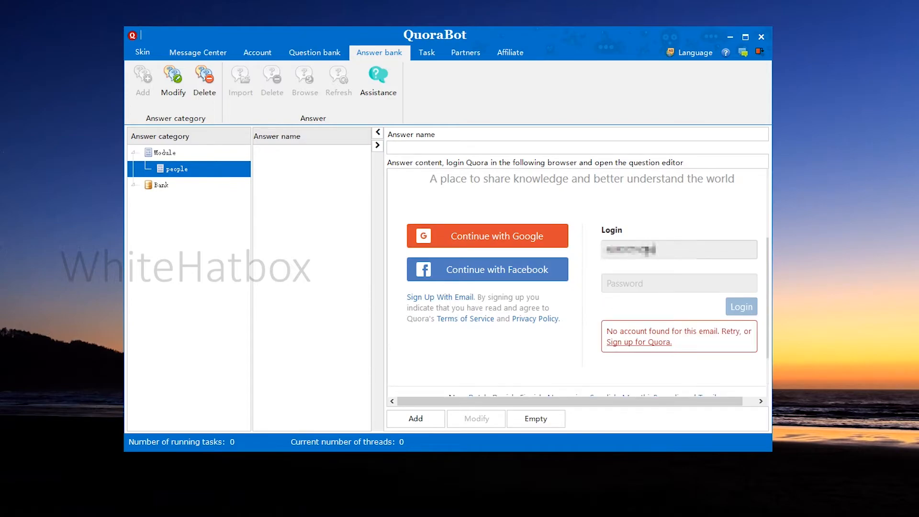
{"action": "type", "text": "*******"}
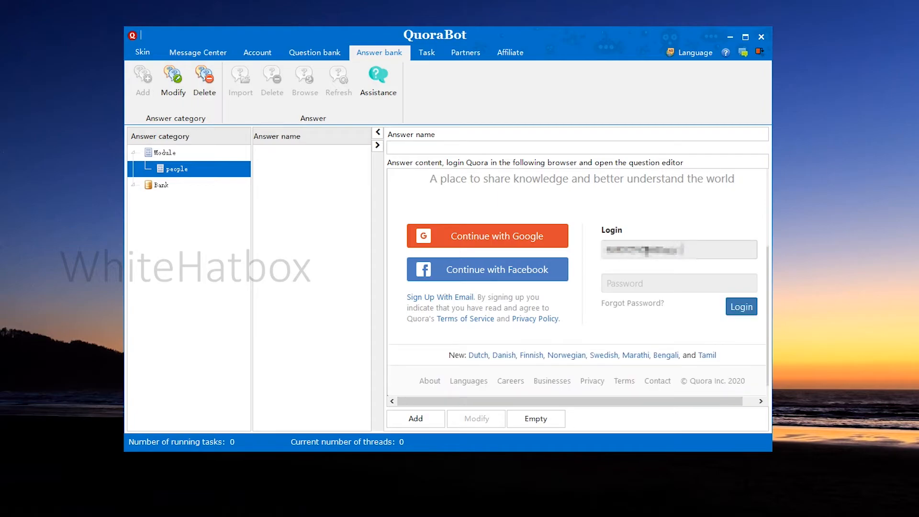
{"action": "key", "text": "Tab"}
{"action": "type", "text": "*"}
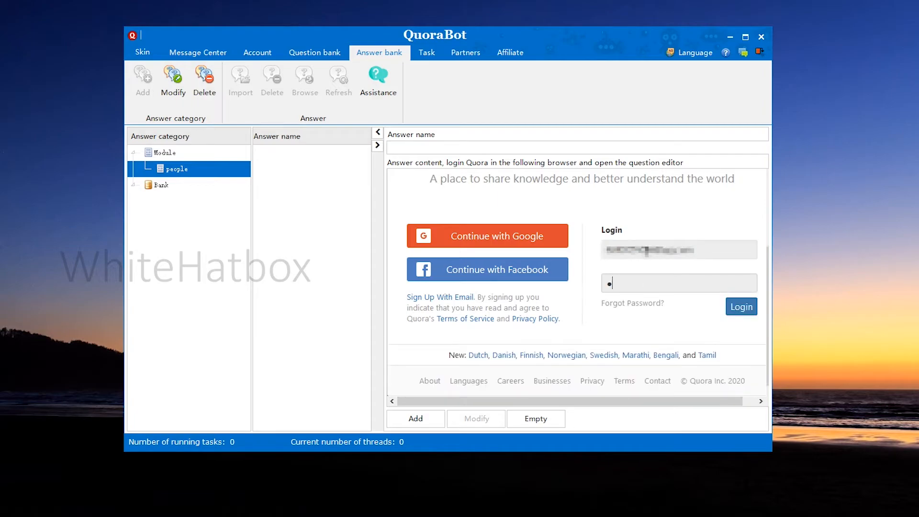
{"action": "type", "text": "*******"}
{"action": "left_click", "coordinate": [741, 306]}
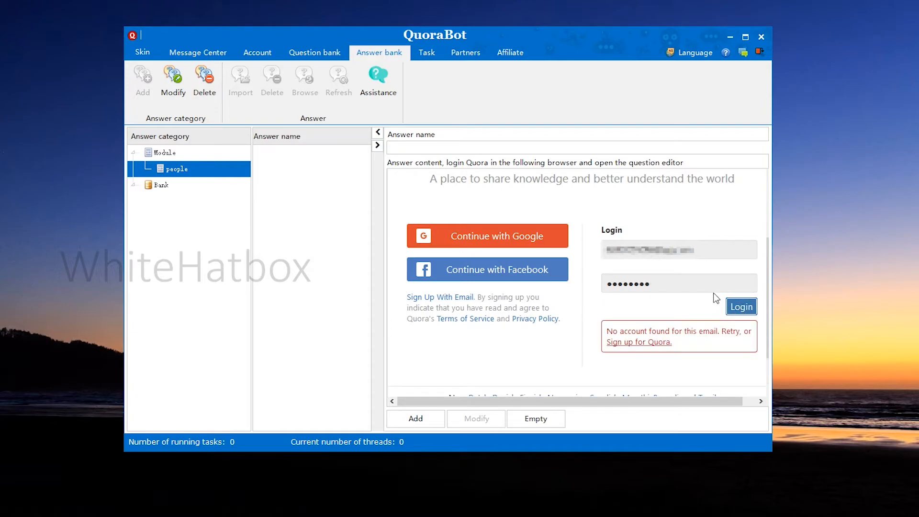
Correct the e-mail in the Quora login form and submit the login again
{"action": "left_click", "coordinate": [697, 307]}
{"action": "left_click", "coordinate": [652, 248]}
{"action": "key", "text": "BackSpace"}
{"action": "left_click", "coordinate": [731, 308]}
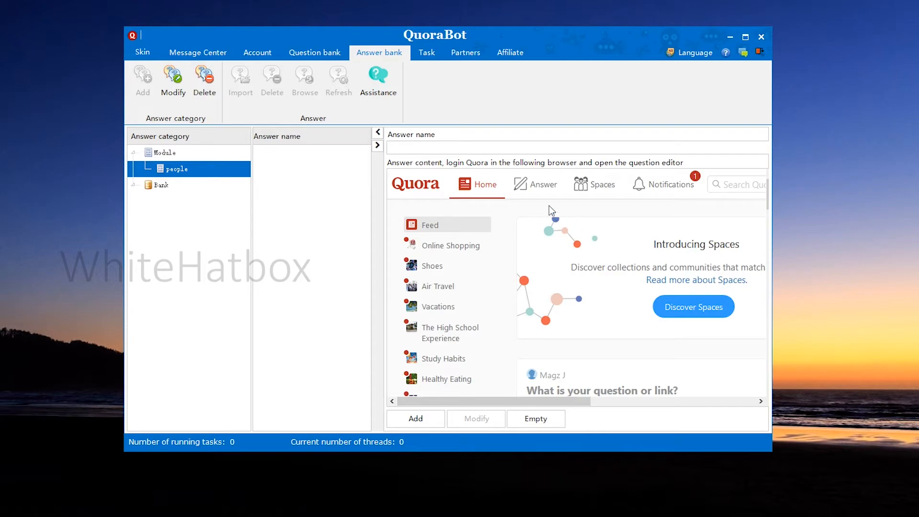
Open the answer editor for the question "Is Europe getting Islamised?" on Quora's answer page
{"action": "left_click", "coordinate": [534, 190]}
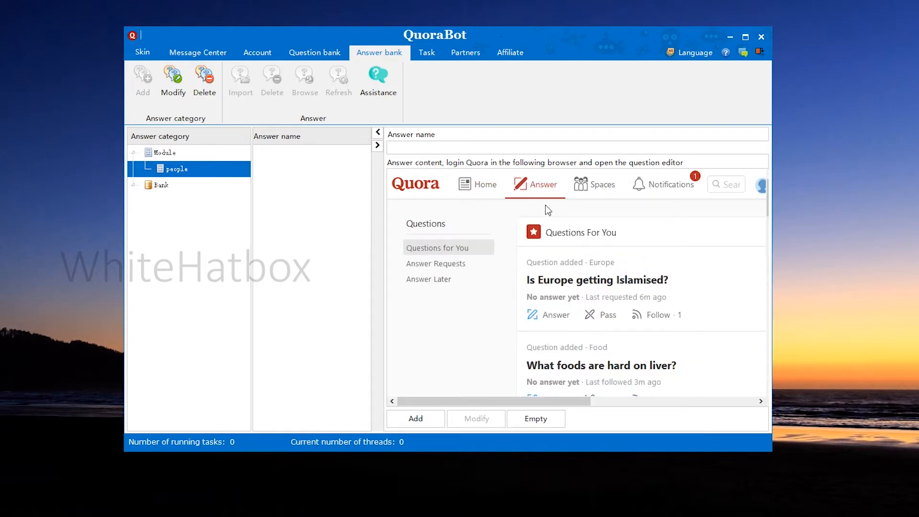
{"action": "scroll", "coordinate": [579, 271], "scroll_direction": "down", "scroll_amount": 2}
{"action": "left_click", "coordinate": [546, 235]}
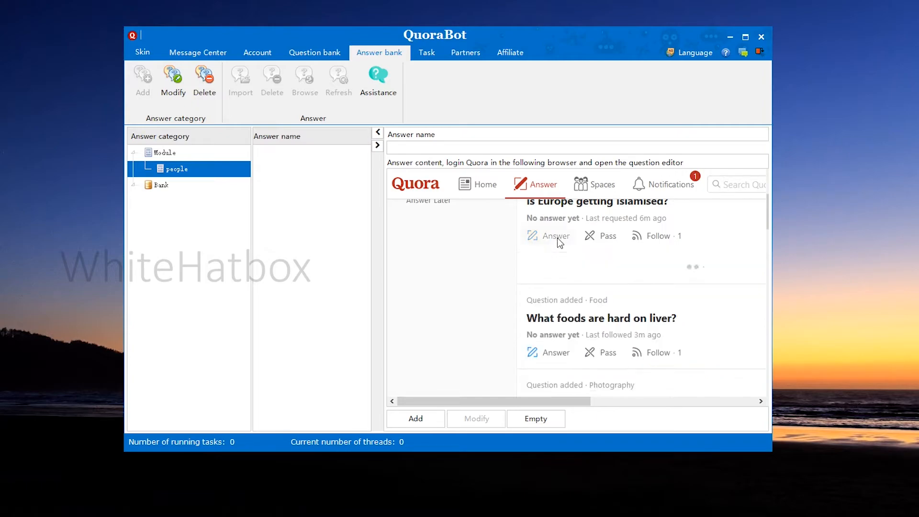
{"action": "scroll", "coordinate": [574, 306], "scroll_direction": "down", "scroll_amount": 2}
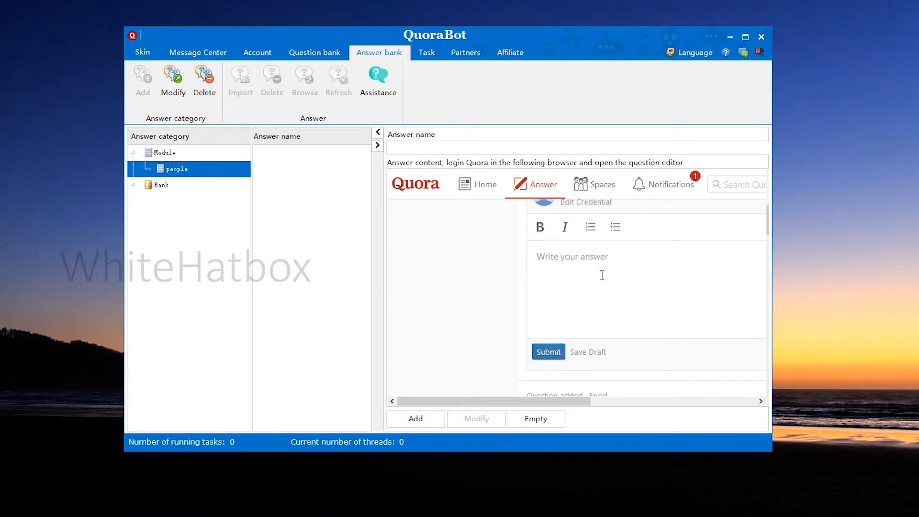
Write a filler answer starting "huhuhhh" in the editor and add it to the people category as answer 123
{"action": "type", "text": "huhuhhhhhhhhhhhhhhhhhhhhhhhhhhhhhhhhhhhhhhhuuhhh"}
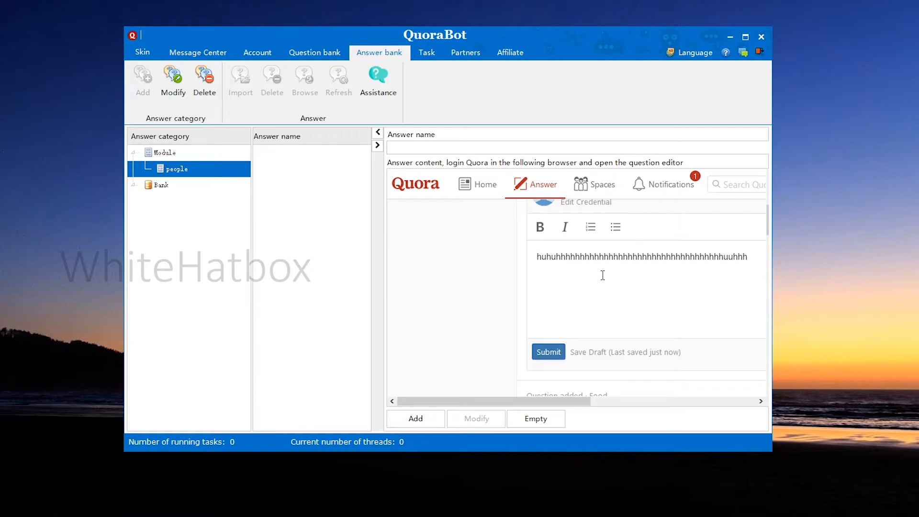
{"action": "left_click", "coordinate": [427, 148]}
{"action": "type", "text": "123"}
{"action": "left_click", "coordinate": [412, 418]}
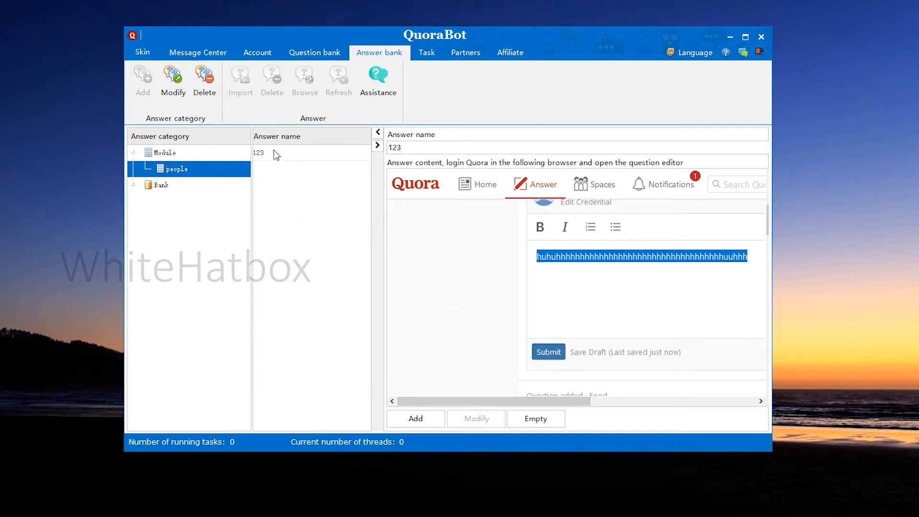
Add a second answer named 321 to the people category, with filler content starting "458465" followed by repeated 4s
{"action": "left_click", "coordinate": [268, 154]}
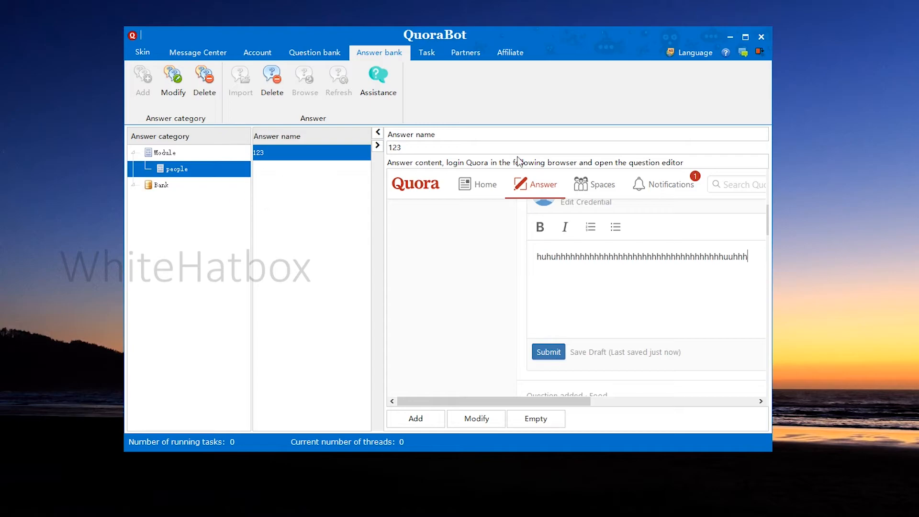
{"action": "left_click_drag", "start_coordinate": [519, 147], "coordinate": [198, 145]}
{"action": "type", "text": "1213"}
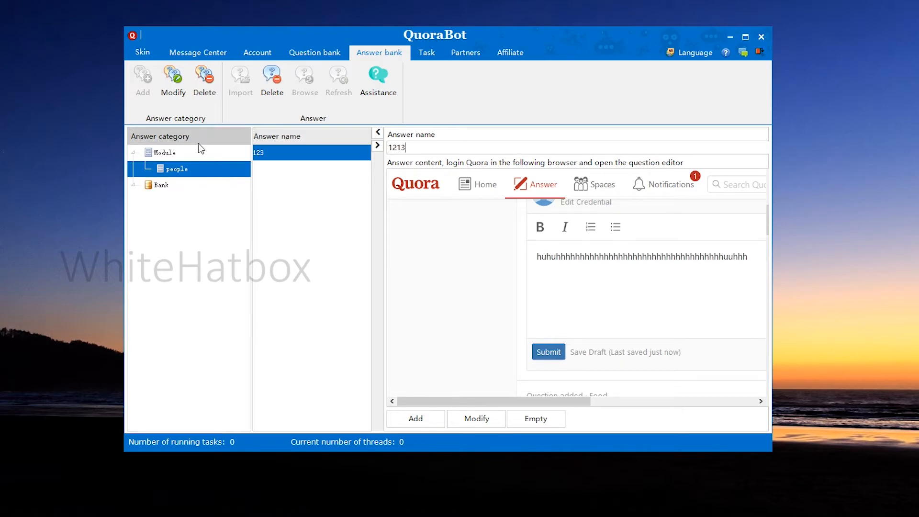
{"action": "key", "text": "ctrl+a"}
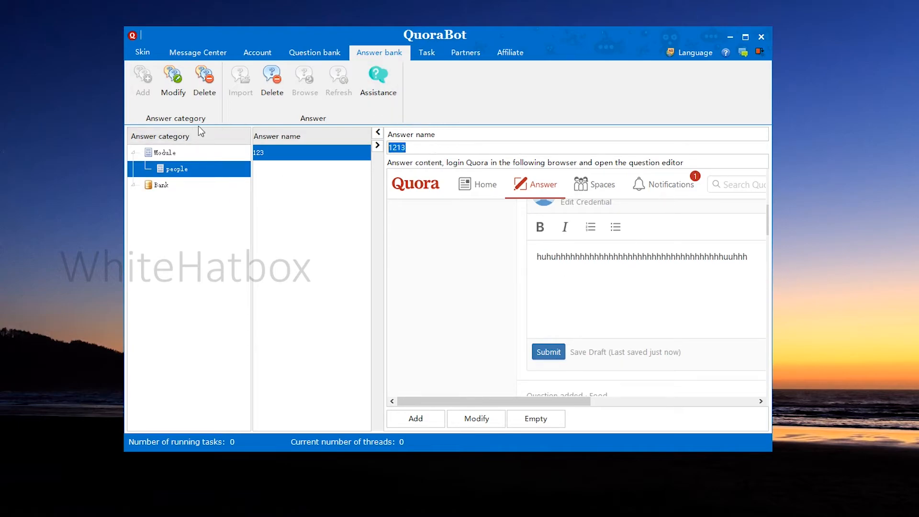
{"action": "type", "text": "321"}
{"action": "left_click_drag", "start_coordinate": [758, 260], "coordinate": [455, 260]}
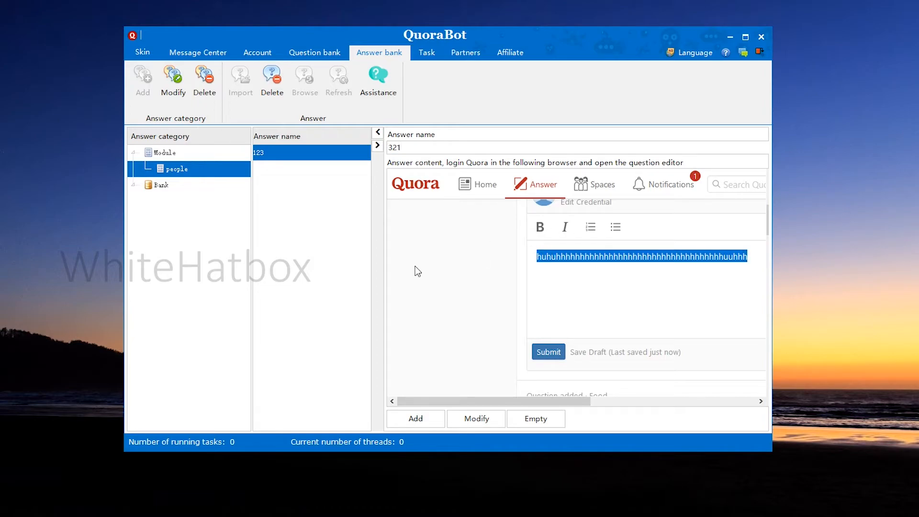
{"action": "type", "text": "458465444444444444444444444444"}
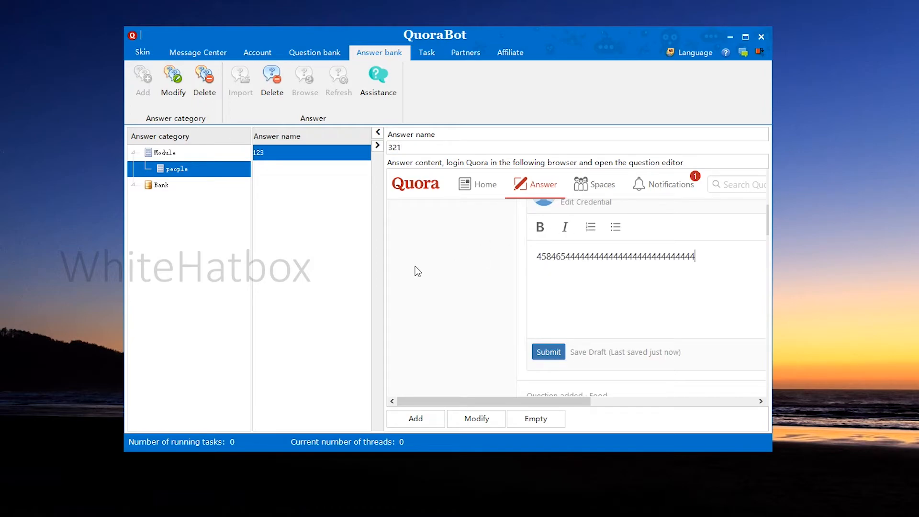
{"action": "type", "text": "4444"}
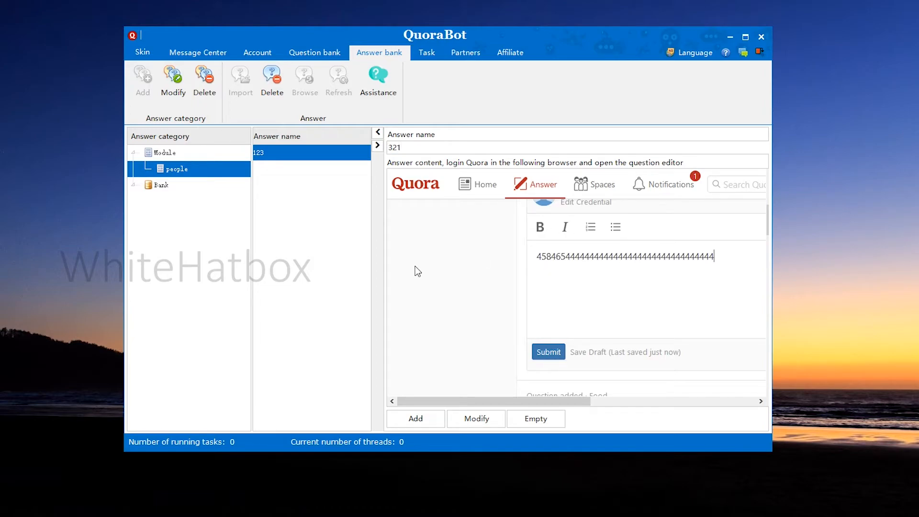
{"action": "left_click", "coordinate": [417, 418]}
Compare the contents of answers 123 and 321 in the people category
{"action": "left_click_drag", "start_coordinate": [721, 262], "coordinate": [308, 244]}
{"action": "left_click", "coordinate": [308, 170]}
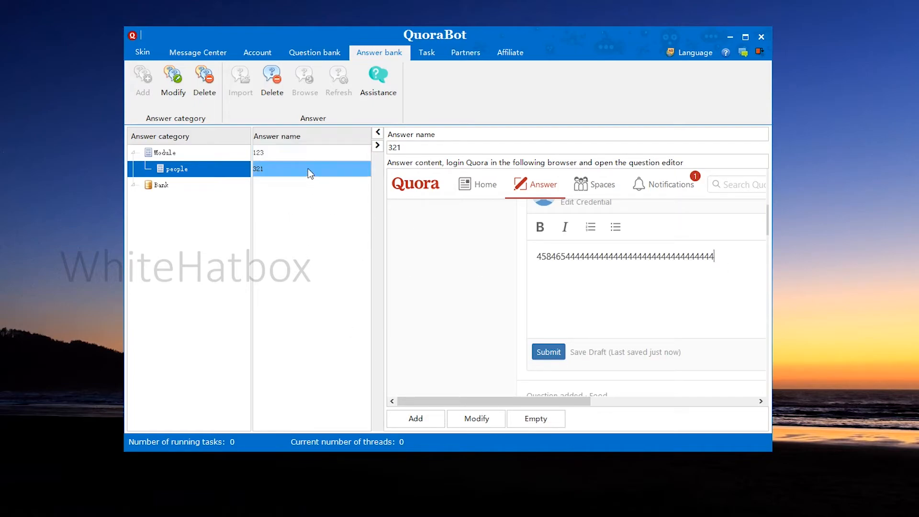
{"action": "left_click", "coordinate": [304, 157]}
{"action": "left_click", "coordinate": [302, 167]}
{"action": "left_click", "coordinate": [297, 156]}
{"action": "left_click", "coordinate": [294, 172]}
{"action": "left_click", "coordinate": [294, 158]}
{"action": "left_click", "coordinate": [292, 169]}
Add an answer bank category named people under Bank
{"action": "left_click", "coordinate": [163, 186]}
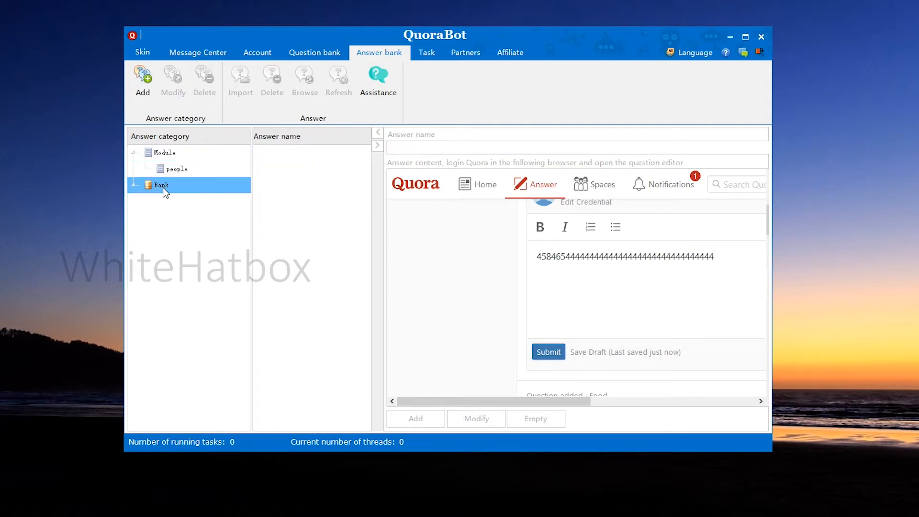
{"action": "left_click", "coordinate": [143, 83]}
{"action": "type", "text": "p"}
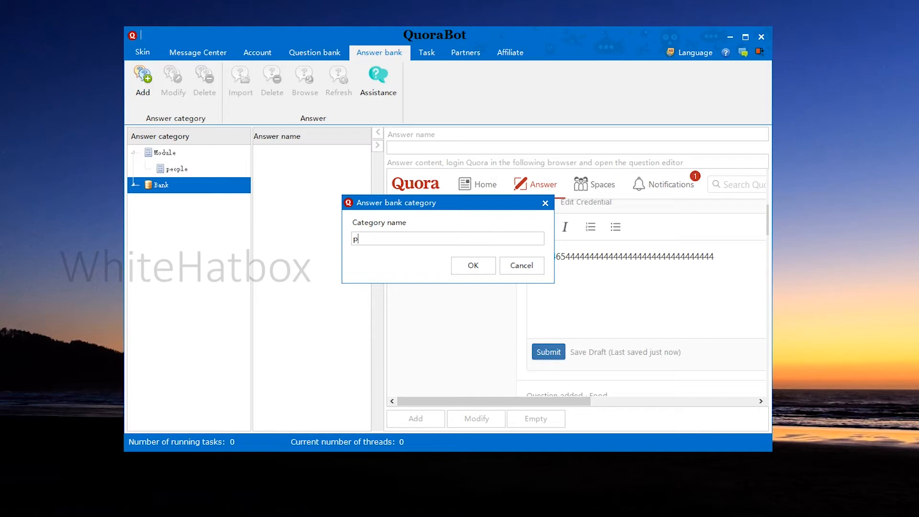
{"action": "type", "text": "eople"}
{"action": "left_click", "coordinate": [470, 267]}
{"action": "left_click", "coordinate": [178, 189]}
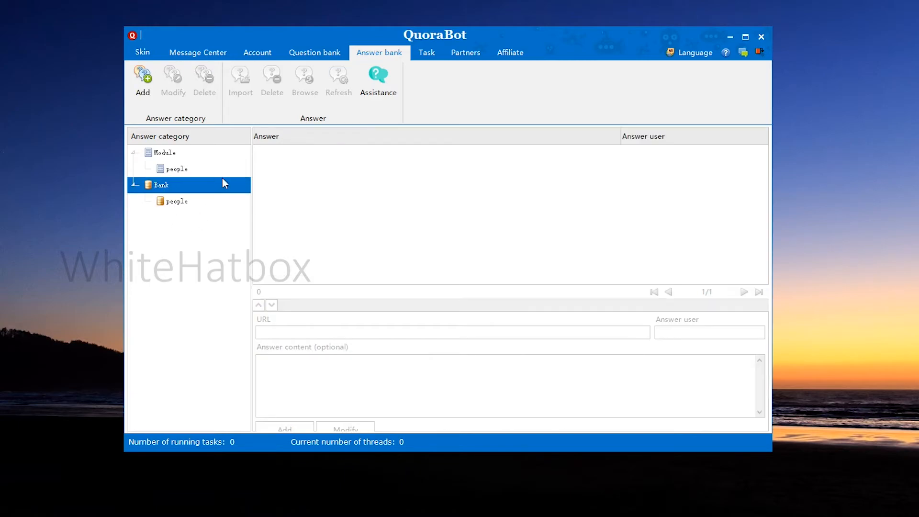
{"action": "left_click", "coordinate": [201, 169]}
{"action": "left_click", "coordinate": [203, 157]}
{"action": "left_click", "coordinate": [200, 169]}
{"action": "left_click", "coordinate": [191, 184]}
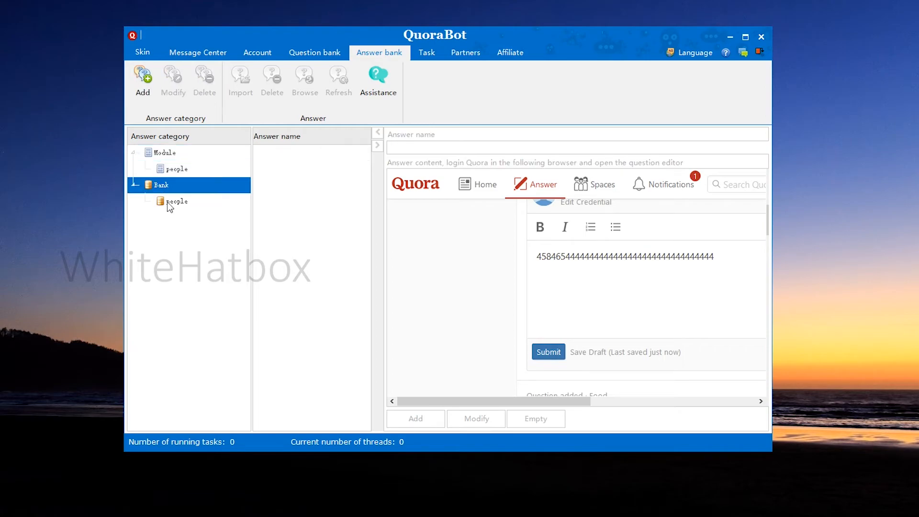
Create a new task of type Search Questions and name it "search question"
{"action": "left_click", "coordinate": [428, 54]}
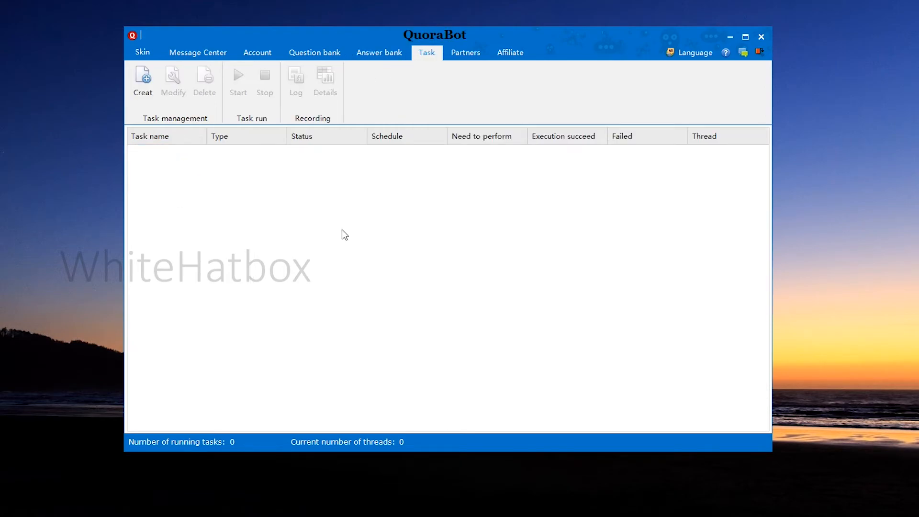
{"action": "left_click", "coordinate": [142, 85]}
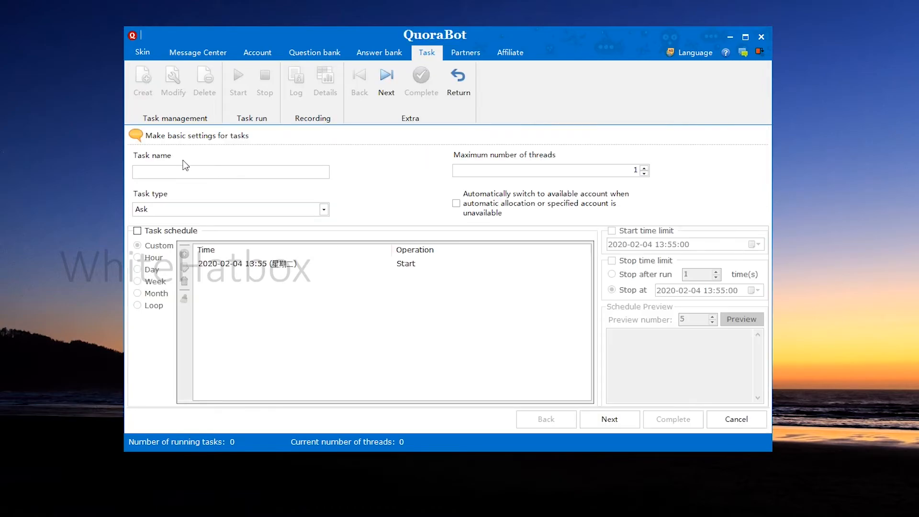
{"action": "left_click", "coordinate": [197, 207]}
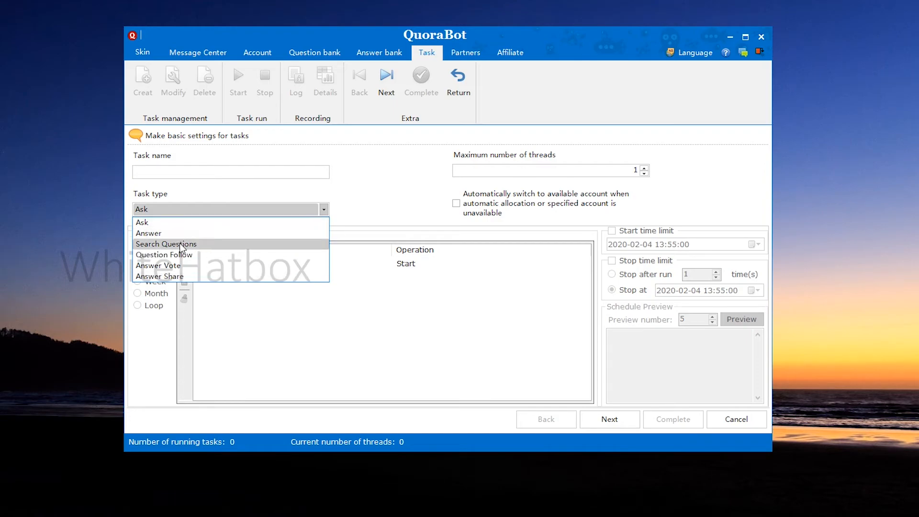
{"action": "left_click", "coordinate": [159, 245]}
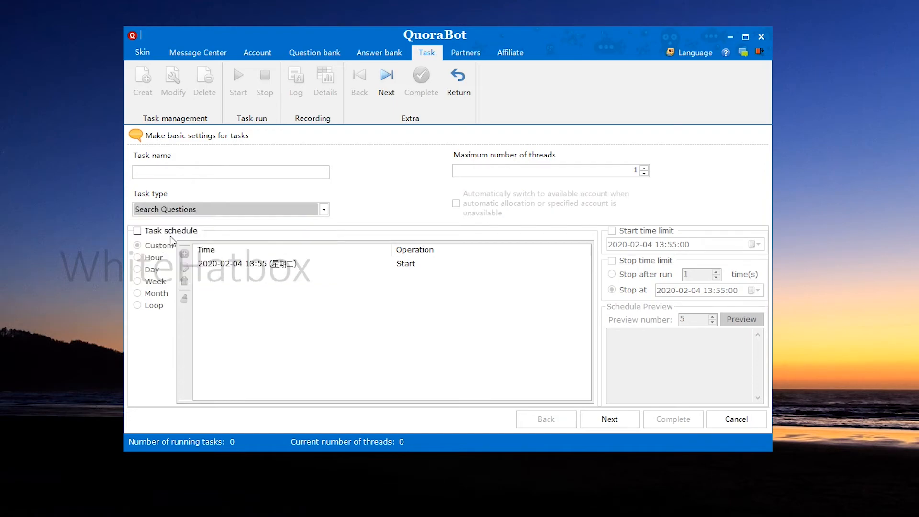
{"action": "left_click", "coordinate": [241, 171]}
{"action": "type", "text": "s"}
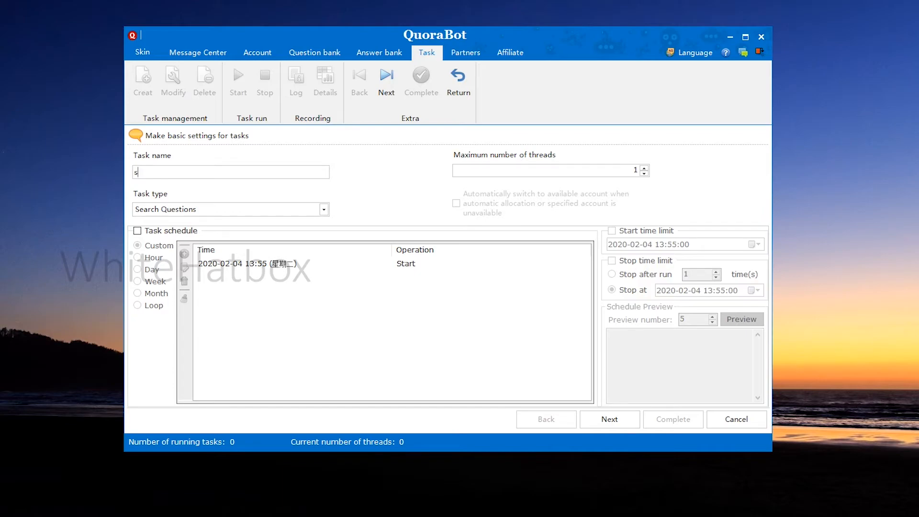
{"action": "type", "text": "earch question"}
Assign all accounts in category 45646 to the task and continue to the search criteria
{"action": "left_click", "coordinate": [616, 420]}
{"action": "left_click", "coordinate": [143, 155]}
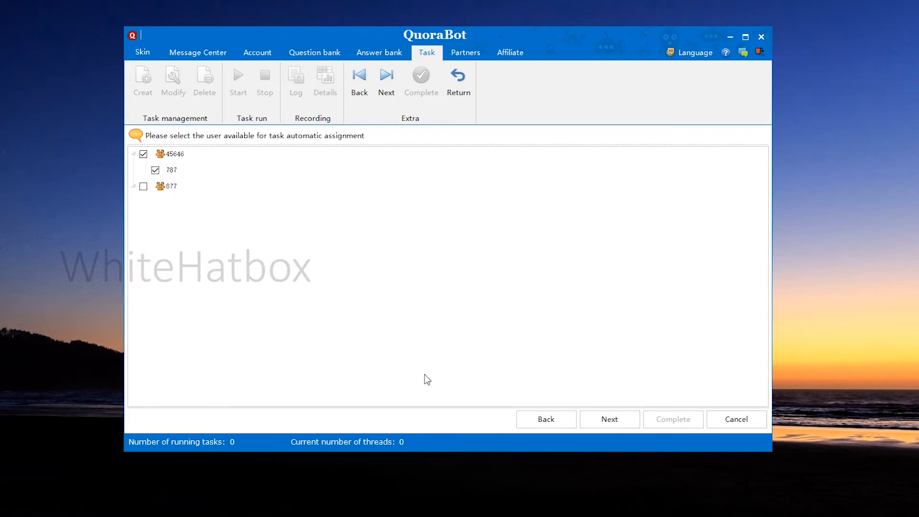
{"action": "left_click", "coordinate": [625, 420]}
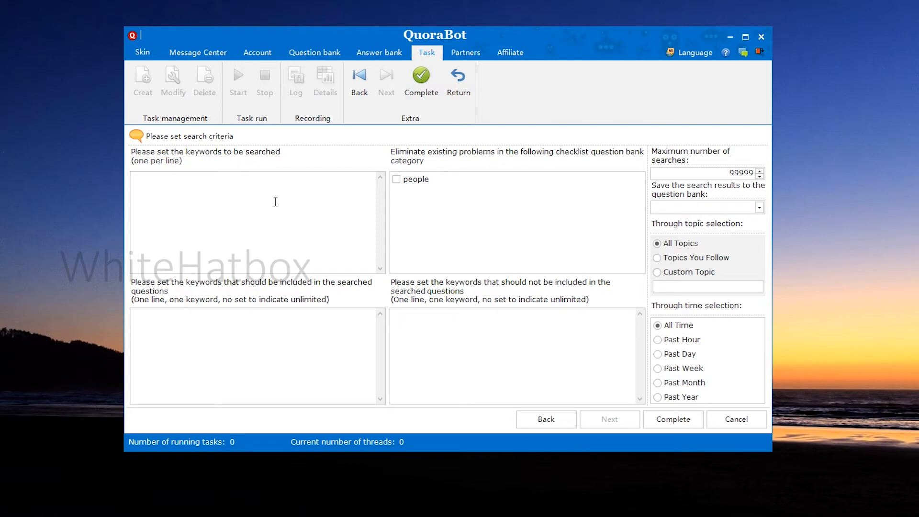
Set the search keywords to korea, japan, uk and india, and copy the same list into the keywords questions should include
{"action": "type", "text": "korea japa"}
{"action": "key", "text": "ctrl+a"}
{"action": "key", "text": "ctrl+c"}
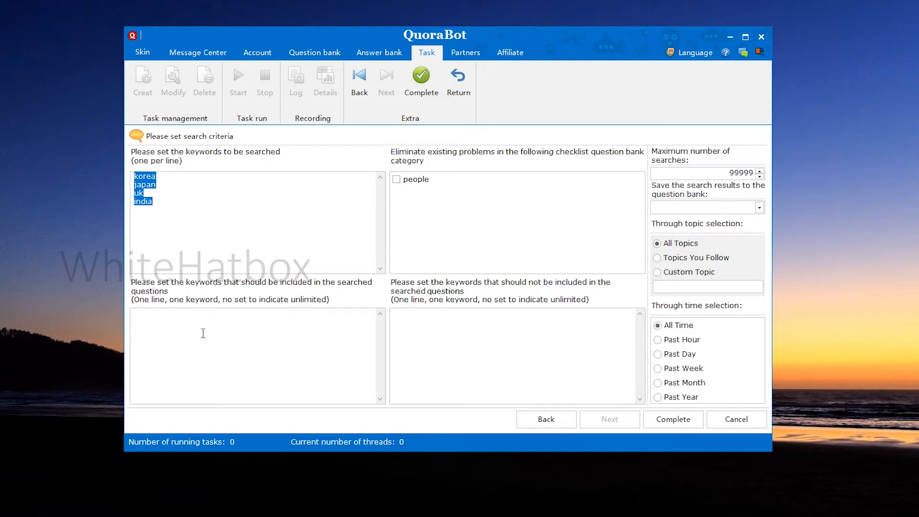
{"action": "left_click", "coordinate": [224, 336]}
{"action": "key", "text": "ctrl+v"}
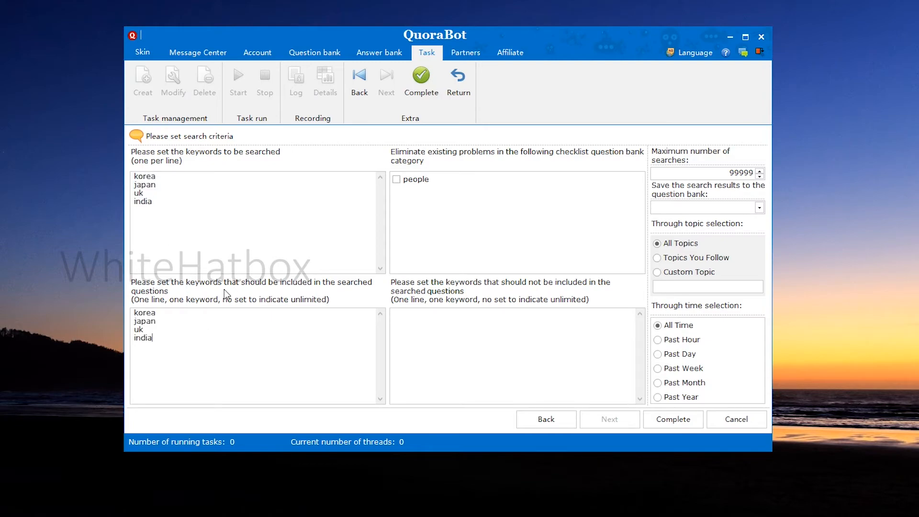
Exclude questions already in the people question bank category, save the search results to the people question bank, and complete the task
{"action": "left_click", "coordinate": [401, 180]}
{"action": "left_click", "coordinate": [759, 209]}
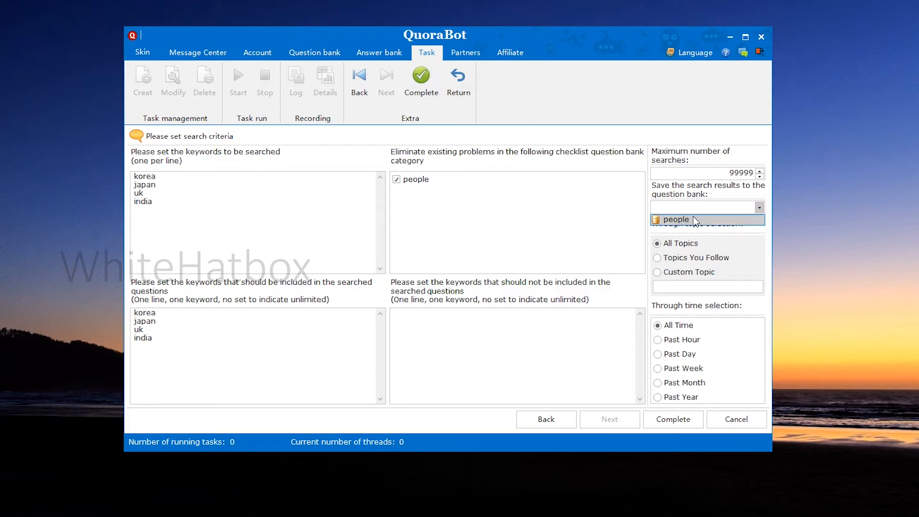
{"action": "left_click", "coordinate": [740, 221]}
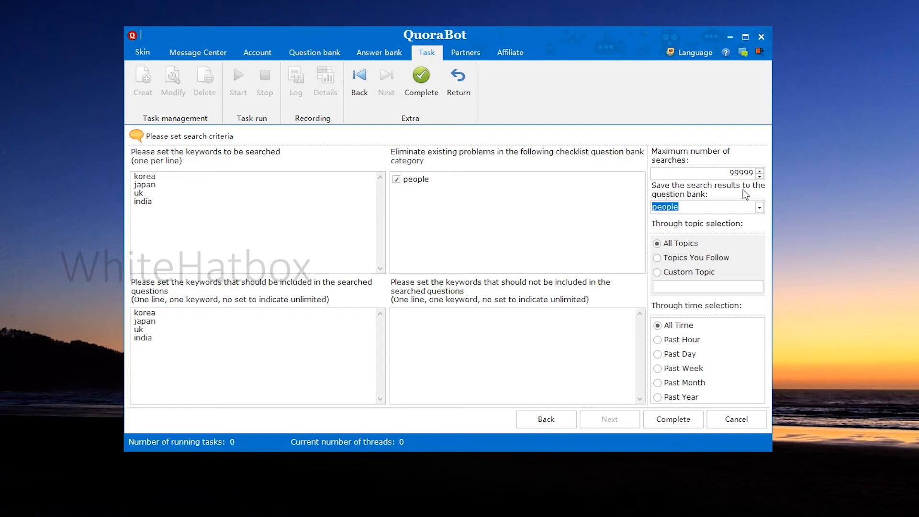
{"action": "left_click", "coordinate": [682, 419]}
{"action": "left_click", "coordinate": [238, 156]}
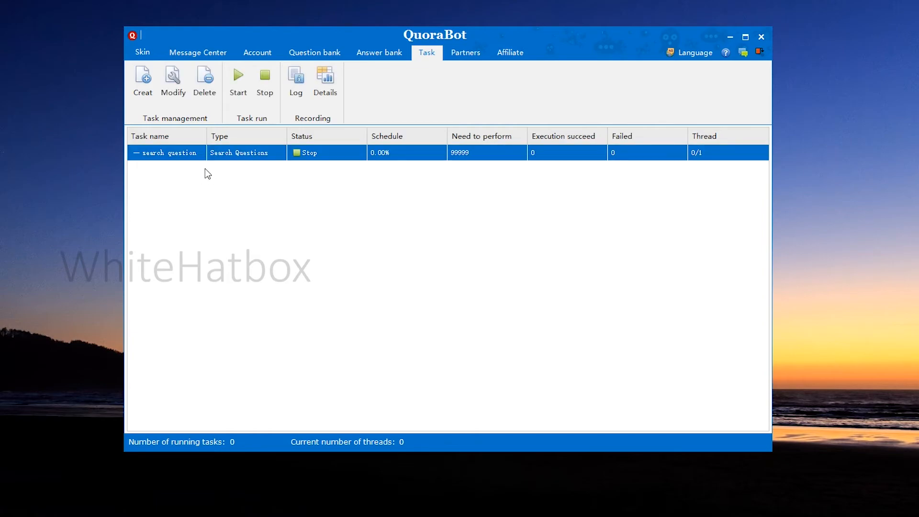
Create a new task of type Ask named "ask" and continue to the account selection
{"action": "left_click", "coordinate": [285, 201]}
{"action": "left_click", "coordinate": [142, 79]}
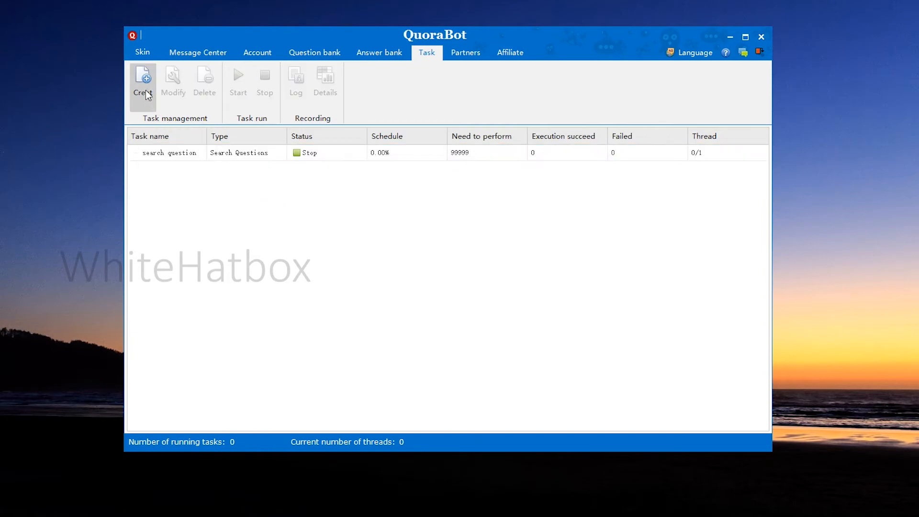
{"action": "left_click", "coordinate": [200, 208]}
{"action": "left_click", "coordinate": [187, 170]}
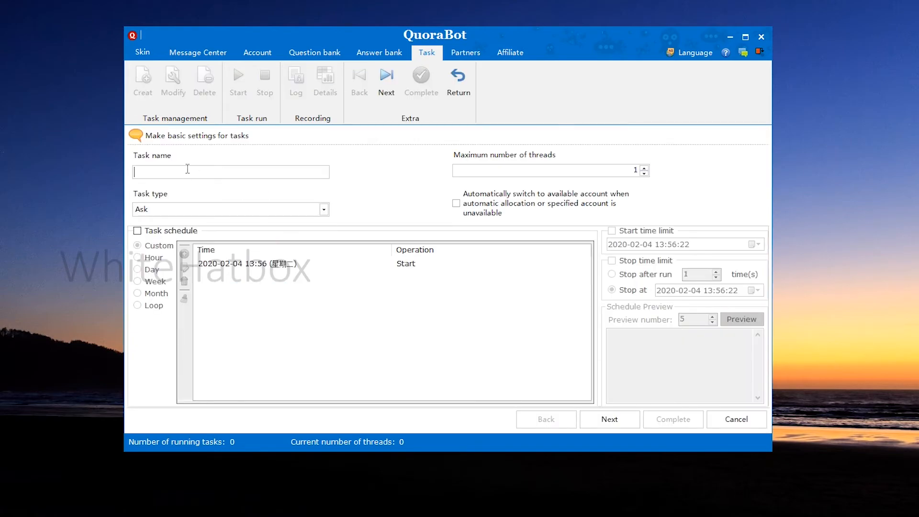
{"action": "type", "text": "ask"}
{"action": "left_click", "coordinate": [627, 420]}
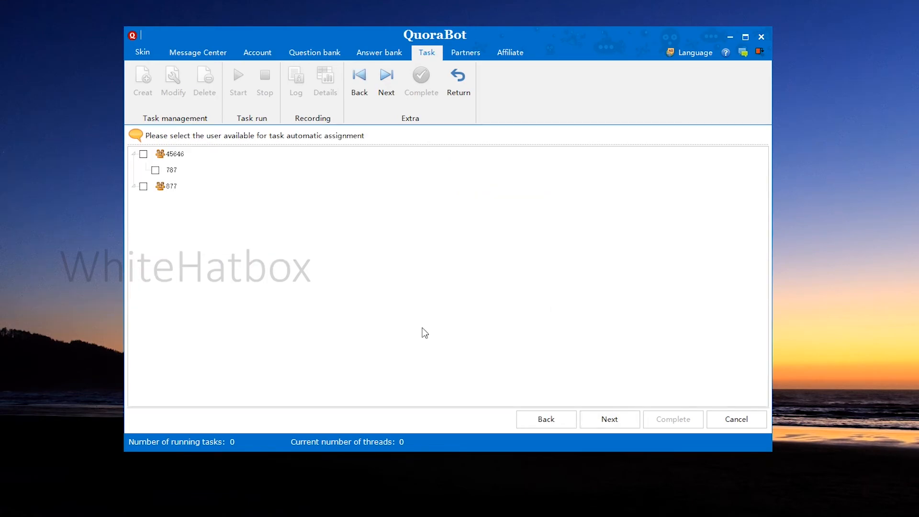
Assign all accounts in category 45646 to the ask task and continue to the question setup
{"action": "left_click", "coordinate": [148, 155]}
{"action": "left_click", "coordinate": [143, 154]}
{"action": "left_click", "coordinate": [609, 419]}
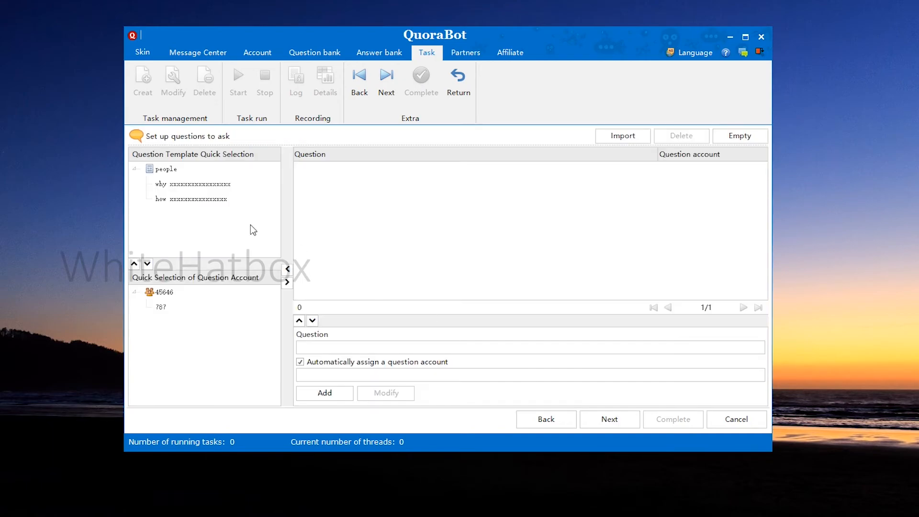
Add the "why" template from the people category as a question to ask, with the account under category 45646 selected, and continue
{"action": "left_click", "coordinate": [192, 187]}
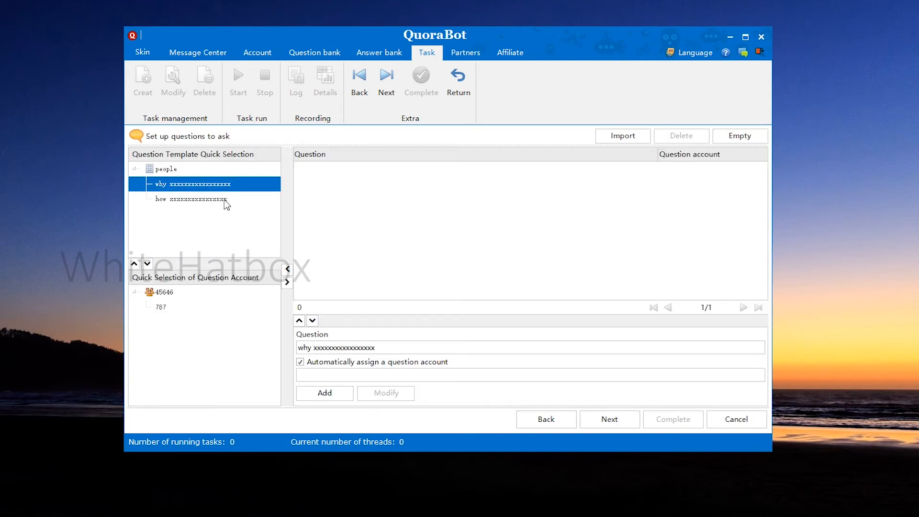
{"action": "left_click", "coordinate": [168, 306]}
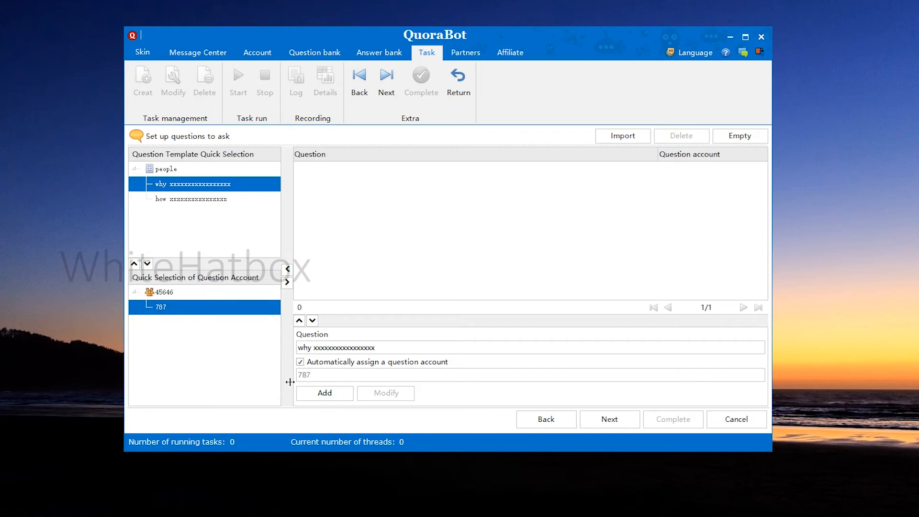
{"action": "left_click", "coordinate": [325, 393]}
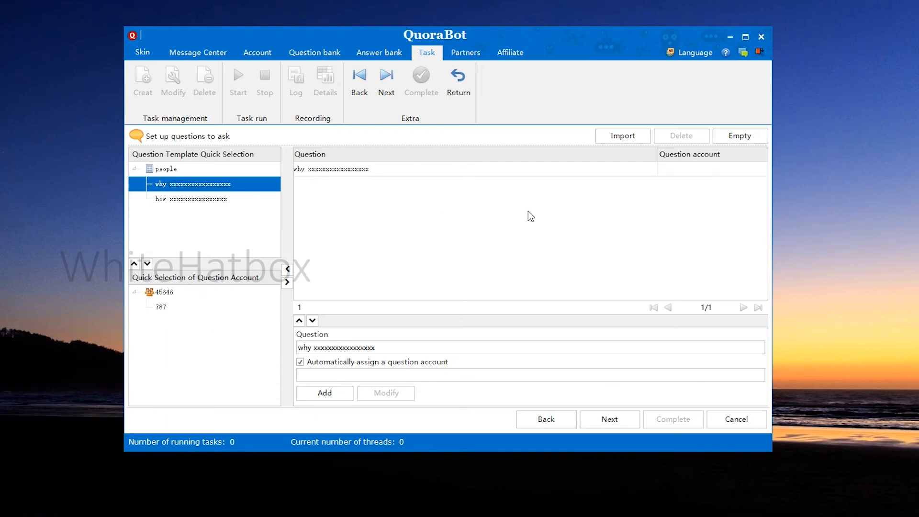
{"action": "left_click", "coordinate": [615, 416]}
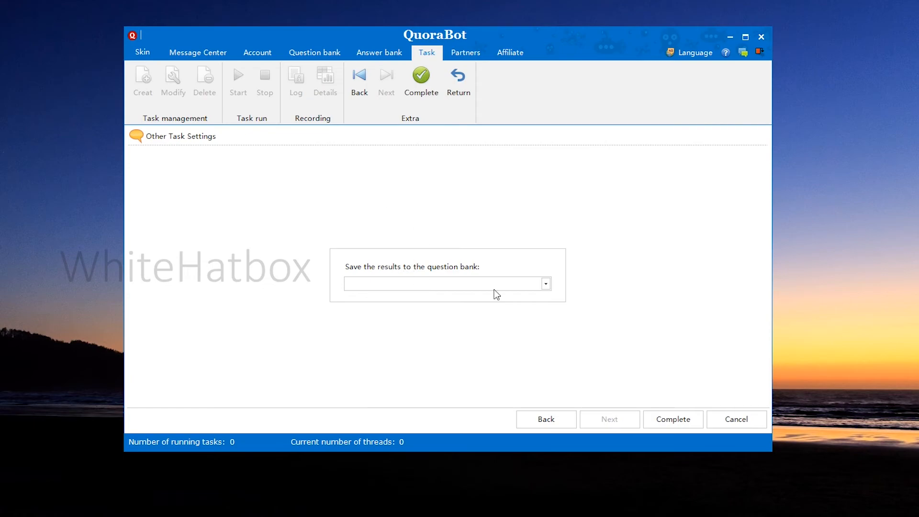
Save the ask task's results to the people question bank and complete the task
{"action": "left_click", "coordinate": [545, 284]}
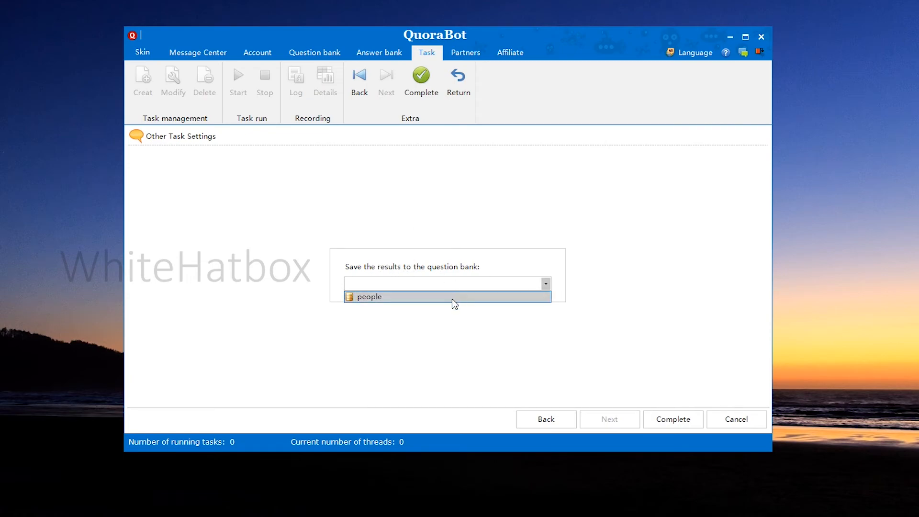
{"action": "left_click", "coordinate": [404, 297]}
{"action": "left_click", "coordinate": [667, 426]}
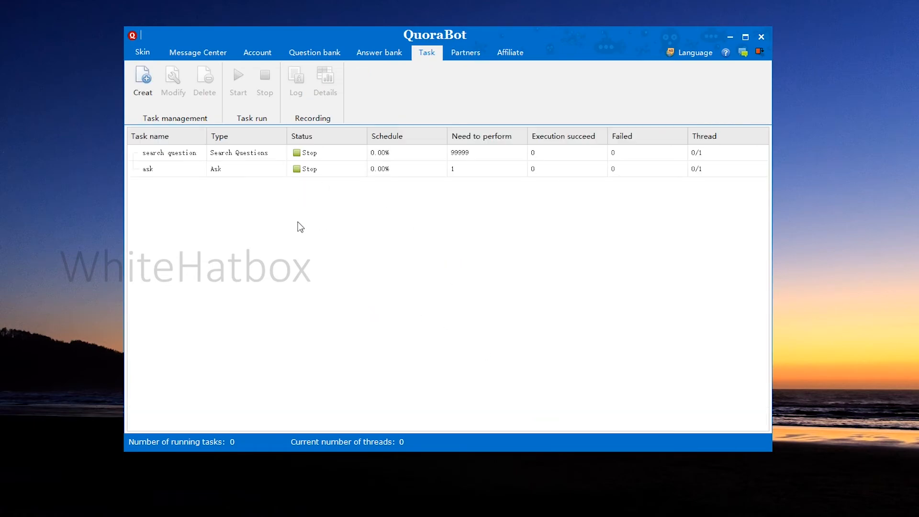
Create a new task of type Answer named "answer" and assign all accounts in category 45646 to it
{"action": "left_click", "coordinate": [237, 172]}
{"action": "left_click", "coordinate": [252, 159]}
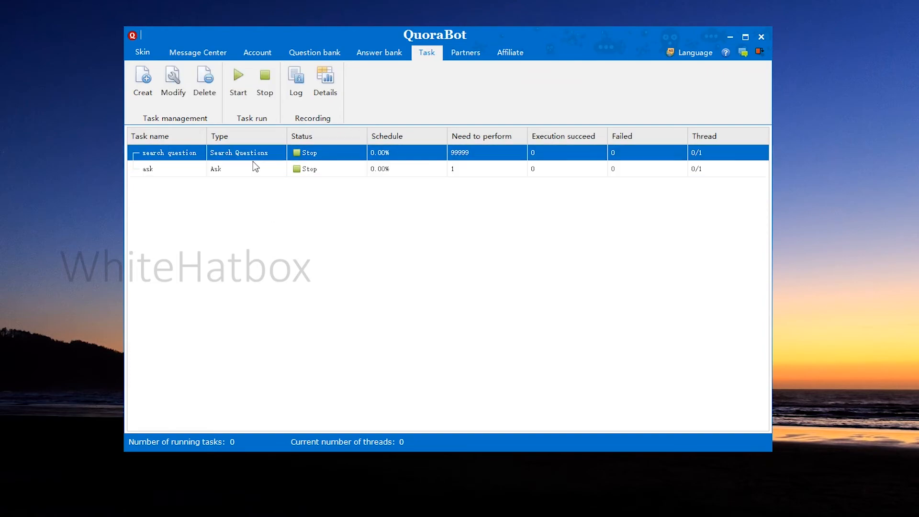
{"action": "left_click", "coordinate": [146, 84]}
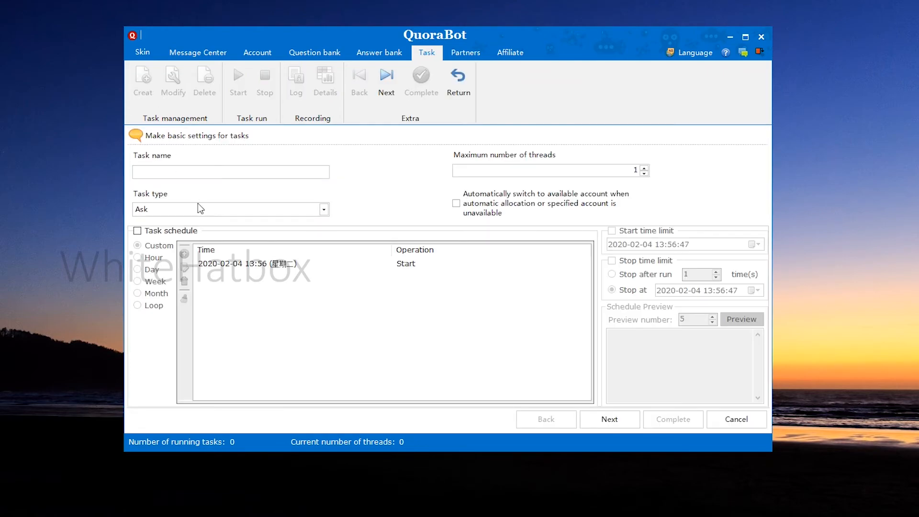
{"action": "left_click", "coordinate": [203, 211]}
{"action": "left_click", "coordinate": [201, 233]}
{"action": "left_click", "coordinate": [189, 172]}
{"action": "type", "text": "a"}
{"action": "type", "text": "nser"}
{"action": "type", "text": "wer"}
{"action": "left_click", "coordinate": [609, 419]}
{"action": "left_click", "coordinate": [144, 154]}
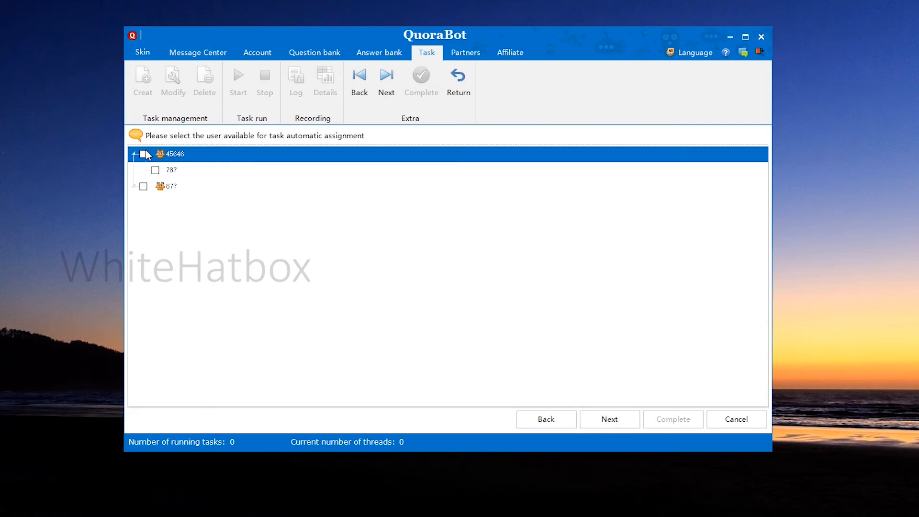
{"action": "left_click", "coordinate": [603, 418]}
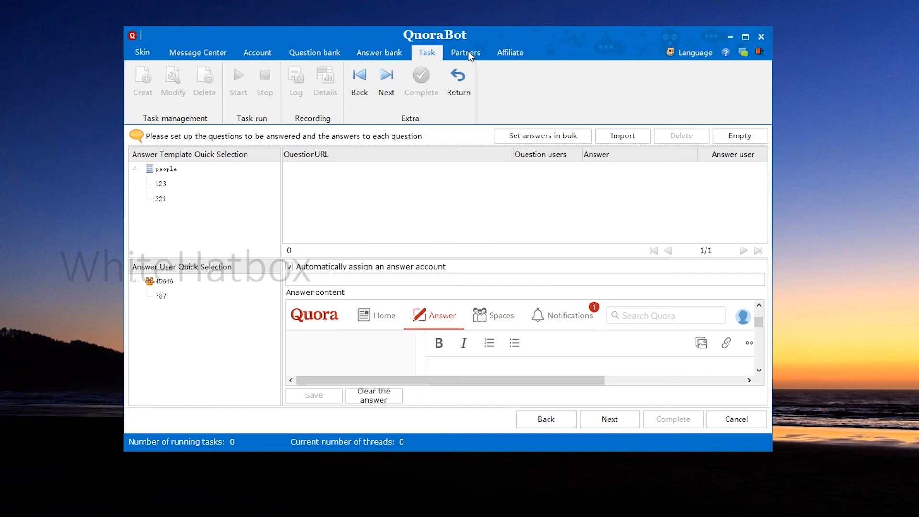
Select answer template 123, check the people category in the question import, and close the import without adding questions
{"action": "left_click", "coordinate": [162, 185]}
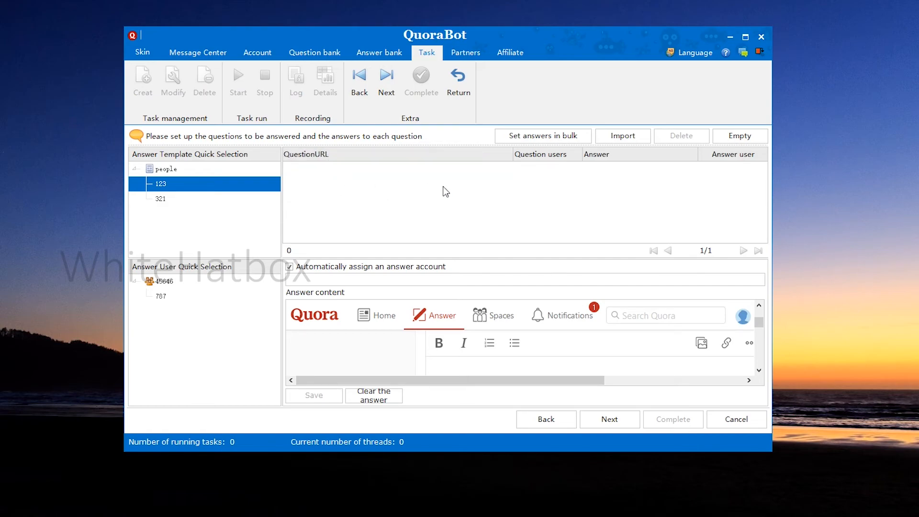
{"action": "left_click", "coordinate": [624, 137]}
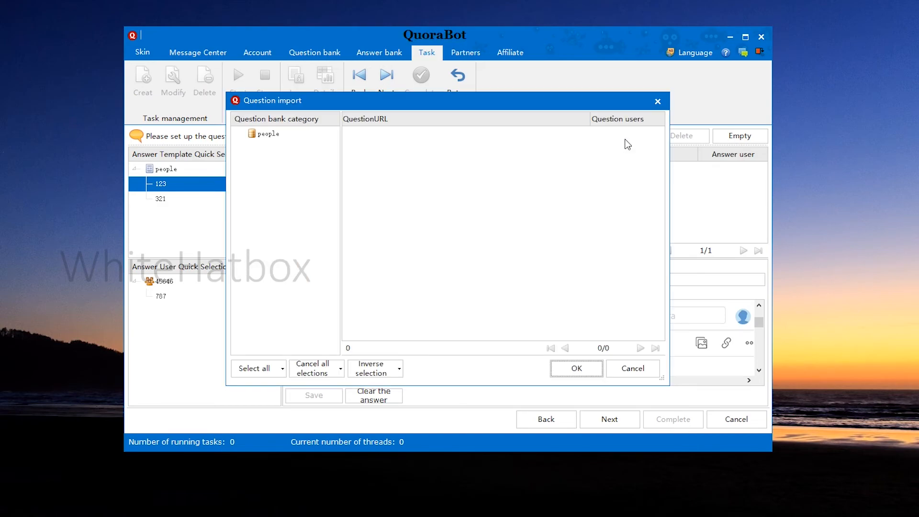
{"action": "left_click", "coordinate": [267, 136]}
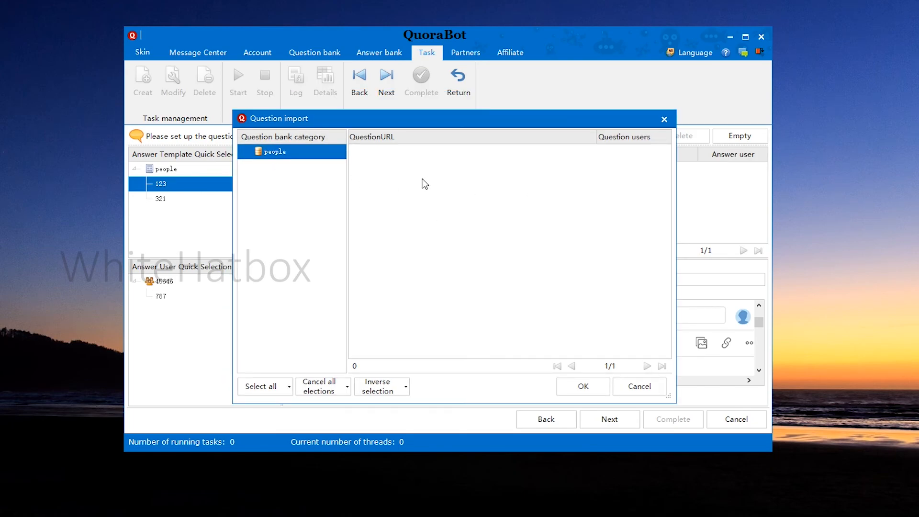
{"action": "left_click_drag", "start_coordinate": [401, 118], "coordinate": [438, 113]}
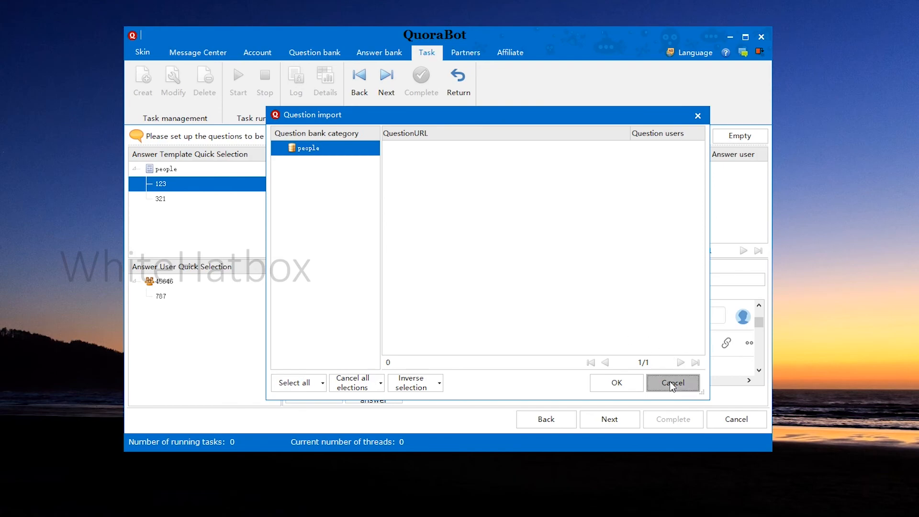
{"action": "left_click", "coordinate": [670, 382]}
Select the account under category 45646 as the answer user and look through the answer content editor
{"action": "left_click", "coordinate": [163, 297]}
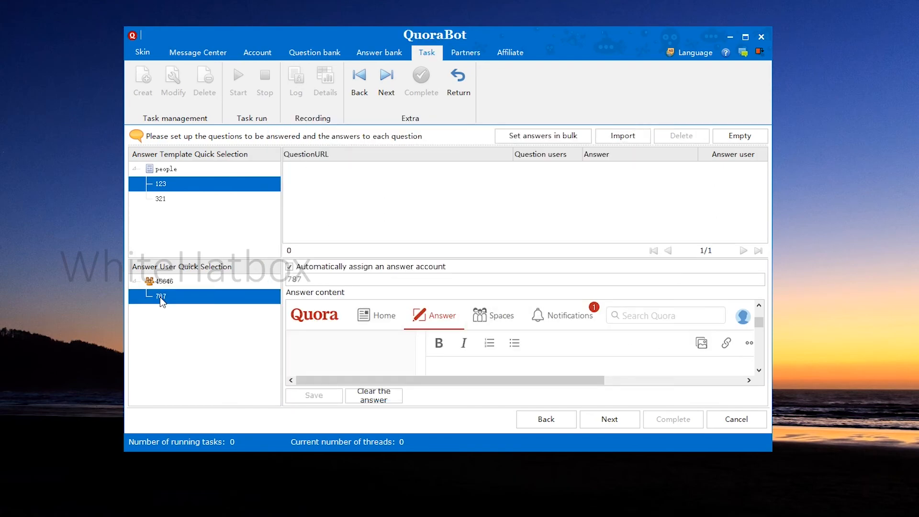
{"action": "scroll", "coordinate": [587, 355], "scroll_direction": "down", "scroll_amount": 1}
{"action": "scroll", "coordinate": [590, 353], "scroll_direction": "up", "scroll_amount": 3}
{"action": "scroll", "coordinate": [482, 368], "scroll_direction": "down", "scroll_amount": 3}
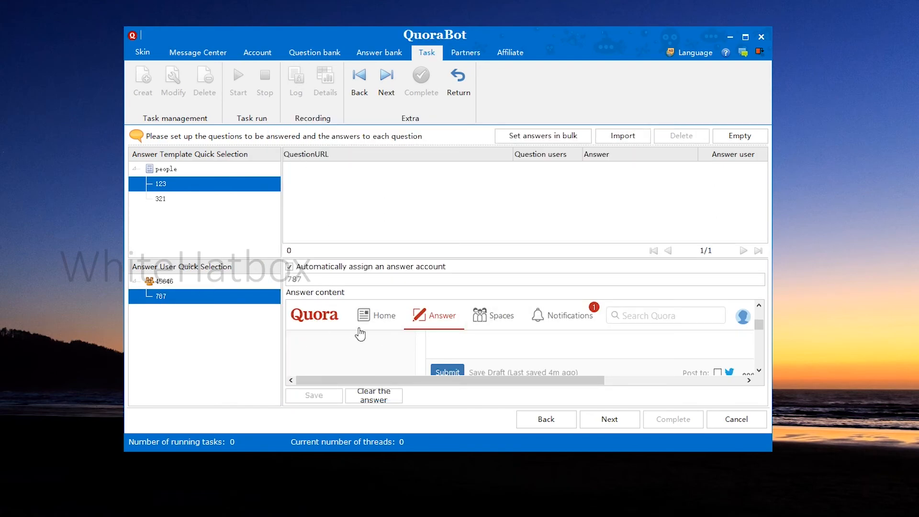
{"action": "scroll", "coordinate": [575, 346], "scroll_direction": "up", "scroll_amount": 2}
{"action": "scroll", "coordinate": [681, 350], "scroll_direction": "down", "scroll_amount": 1}
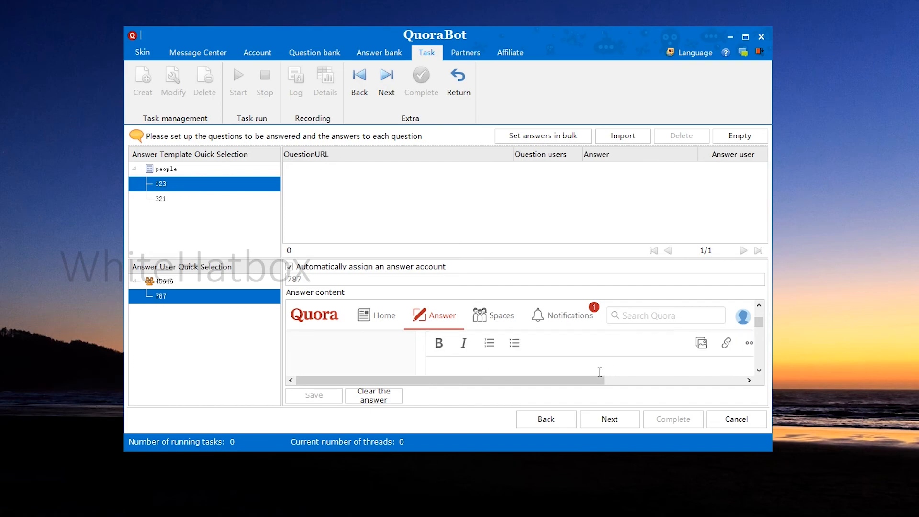
{"action": "scroll", "coordinate": [600, 372], "scroll_direction": "down", "scroll_amount": 1}
Try answer templates 321 and 123 with the account under category 45646, and cancel the answer task
{"action": "left_click", "coordinate": [194, 201]}
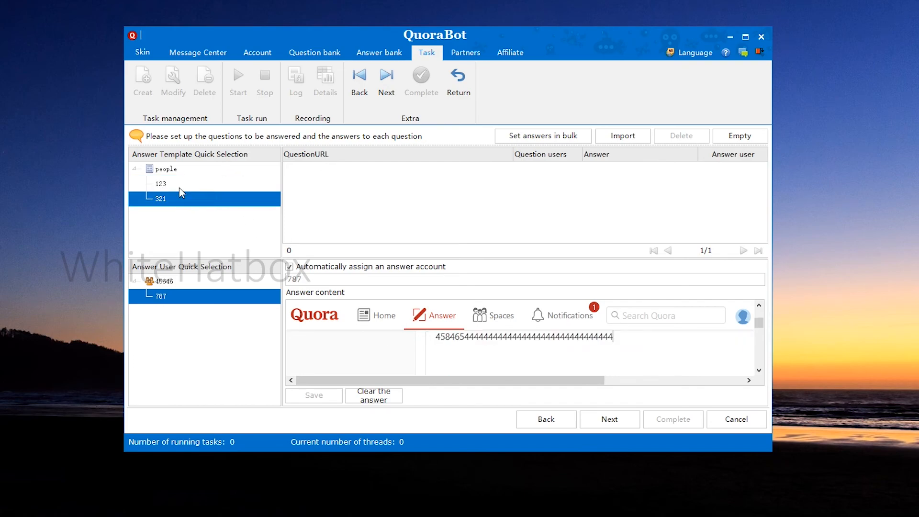
{"action": "left_click", "coordinate": [179, 188]}
{"action": "left_click", "coordinate": [174, 194]}
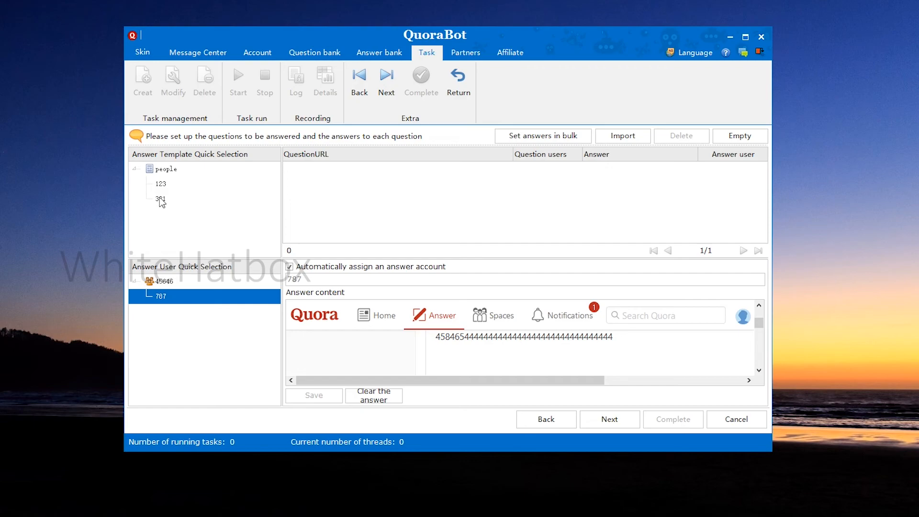
{"action": "left_click", "coordinate": [161, 199]}
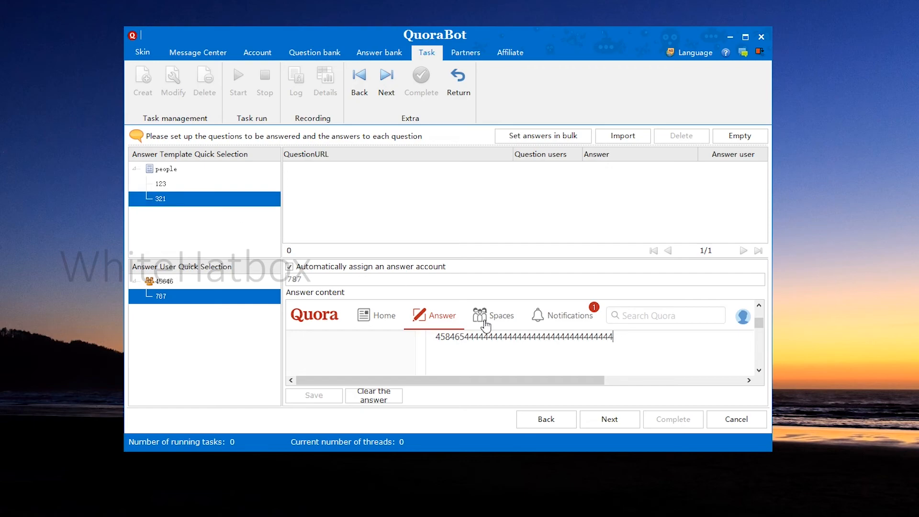
{"action": "left_click", "coordinate": [159, 292]}
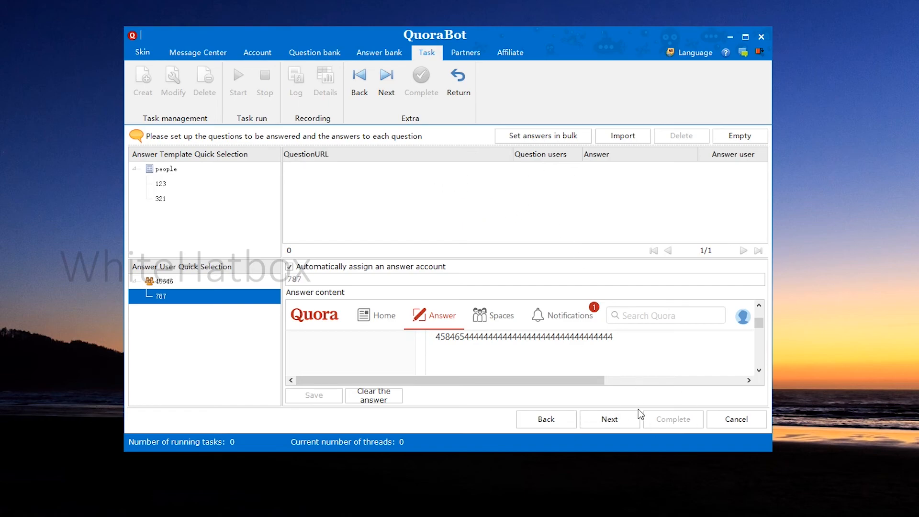
{"action": "left_click", "coordinate": [722, 422]}
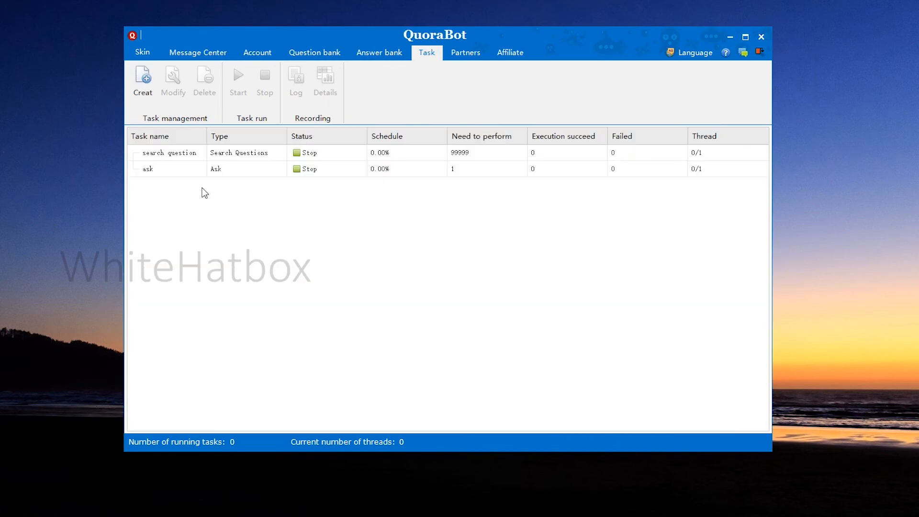
Create a new task of type Answer Vote named "vote" and continue with its setup
{"action": "left_click", "coordinate": [147, 91]}
{"action": "left_click", "coordinate": [257, 209]}
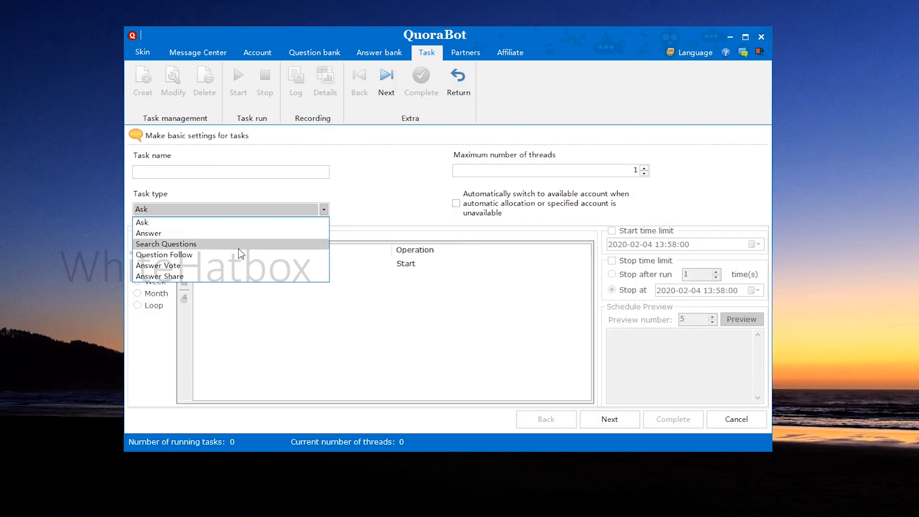
{"action": "left_click", "coordinate": [195, 267]}
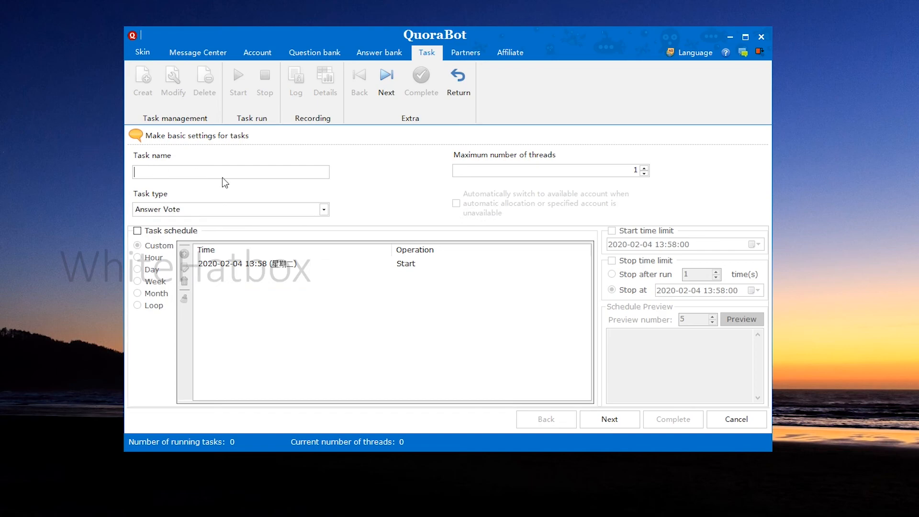
{"action": "type", "text": "vote"}
{"action": "left_click", "coordinate": [631, 427]}
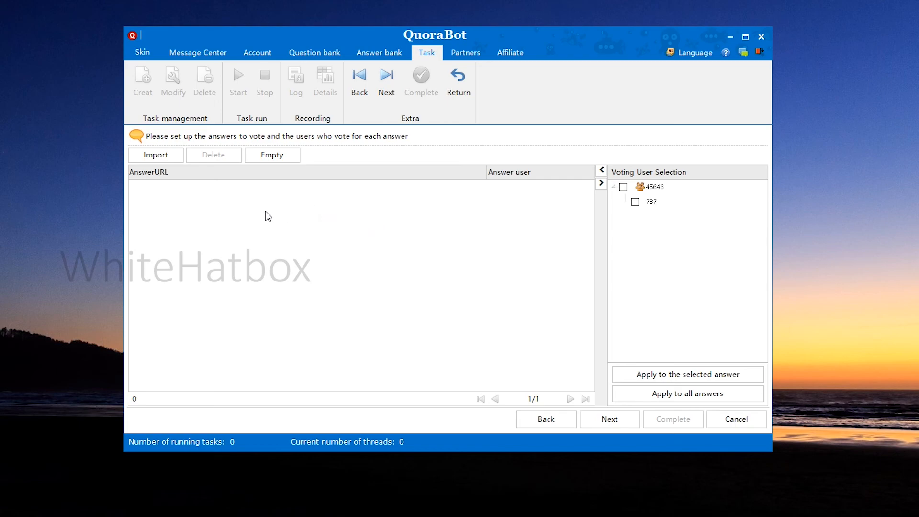
Check the people category in the answer import for the vote task and close the import without adding answers
{"action": "left_click", "coordinate": [157, 158]}
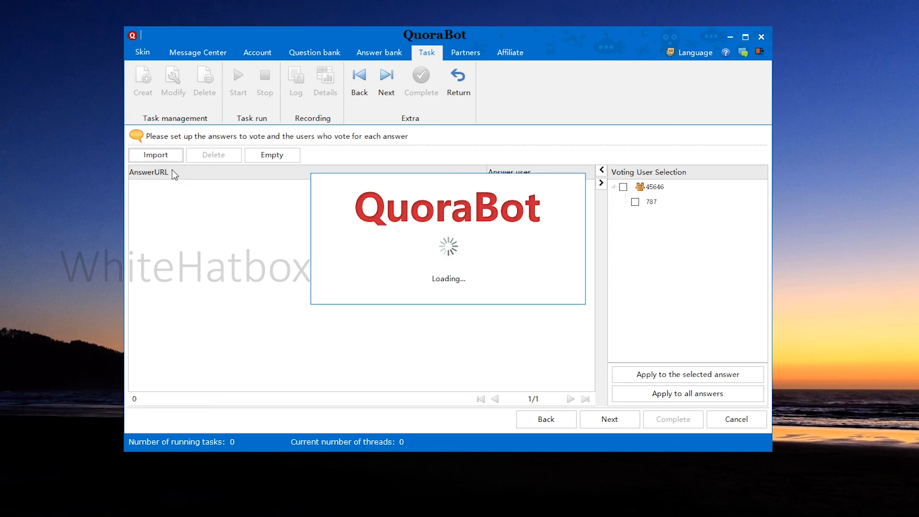
{"action": "left_click", "coordinate": [270, 135]}
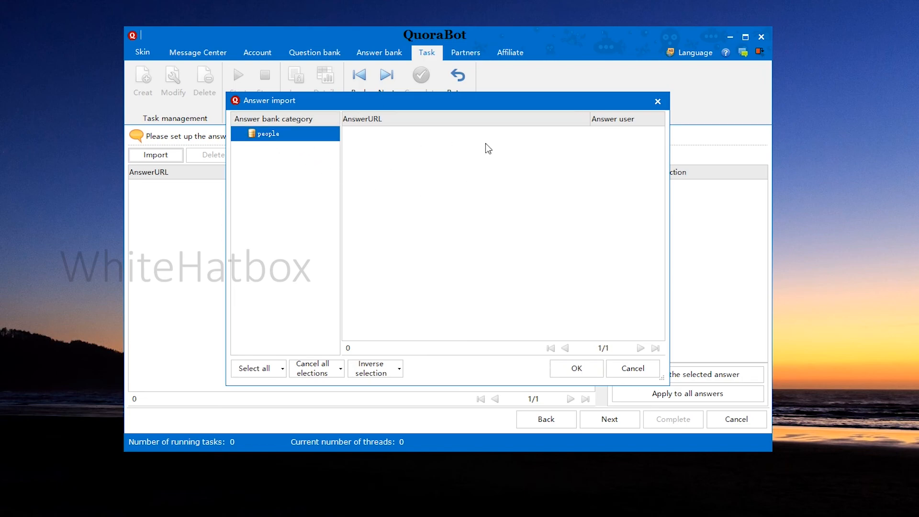
{"action": "left_click", "coordinate": [632, 369]}
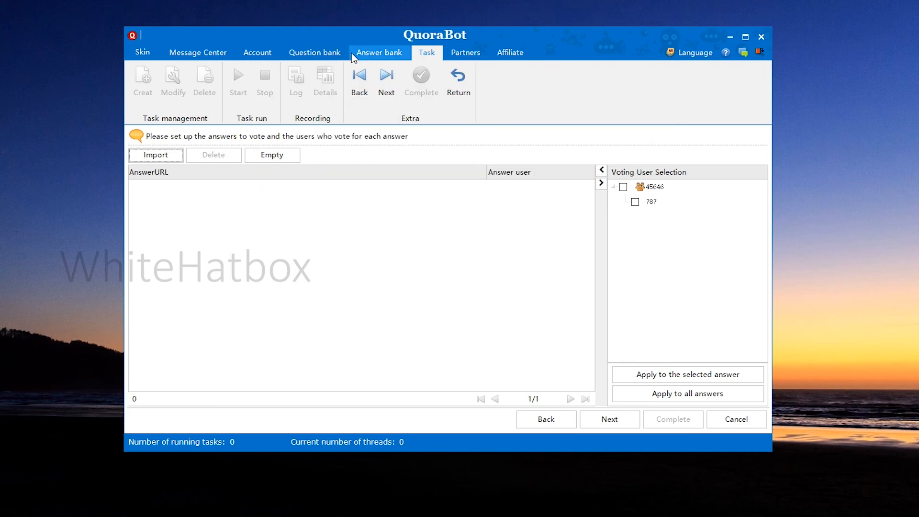
Check the people category of the answer bank and its form for adding an answer URL and answer user
{"action": "left_click", "coordinate": [368, 55]}
{"action": "left_click", "coordinate": [162, 185]}
{"action": "left_click", "coordinate": [178, 201]}
{"action": "left_click", "coordinate": [268, 370]}
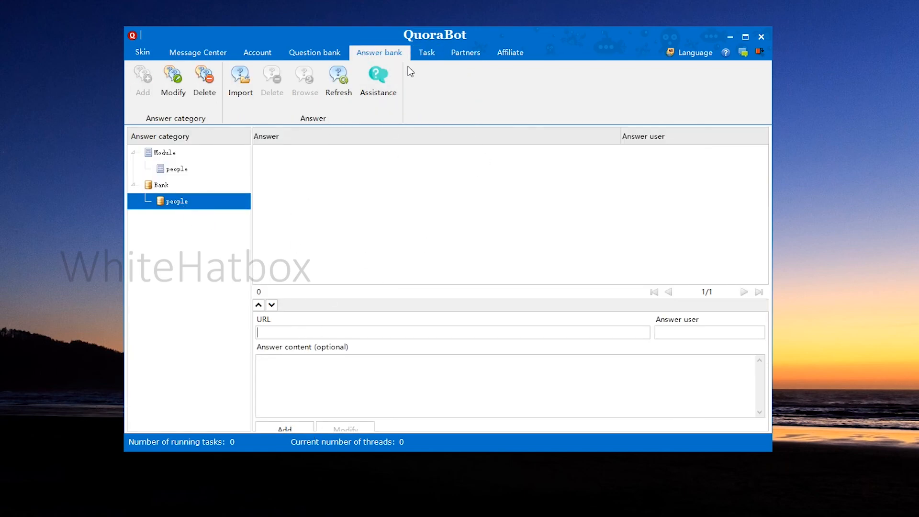
Try selecting all accounts in category 45646 as voting users for the vote task, and cancel the task
{"action": "left_click", "coordinate": [427, 52]}
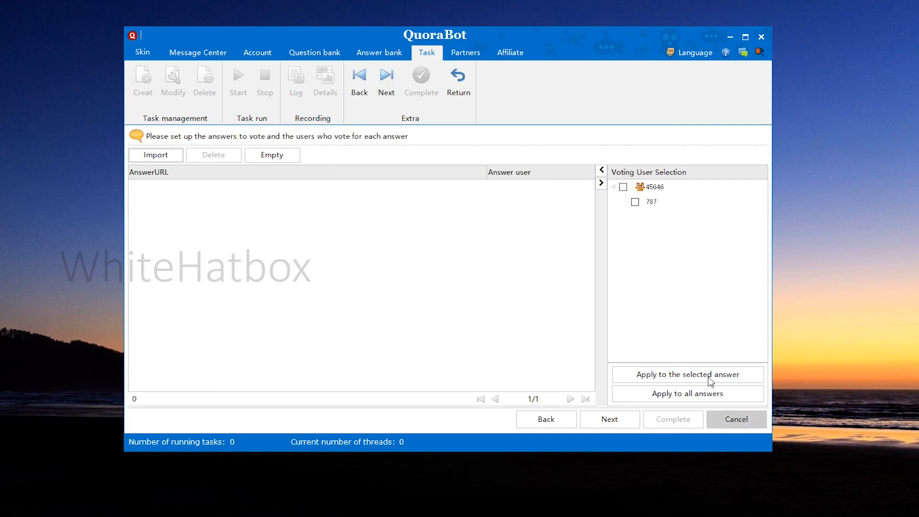
{"action": "left_click", "coordinate": [623, 187]}
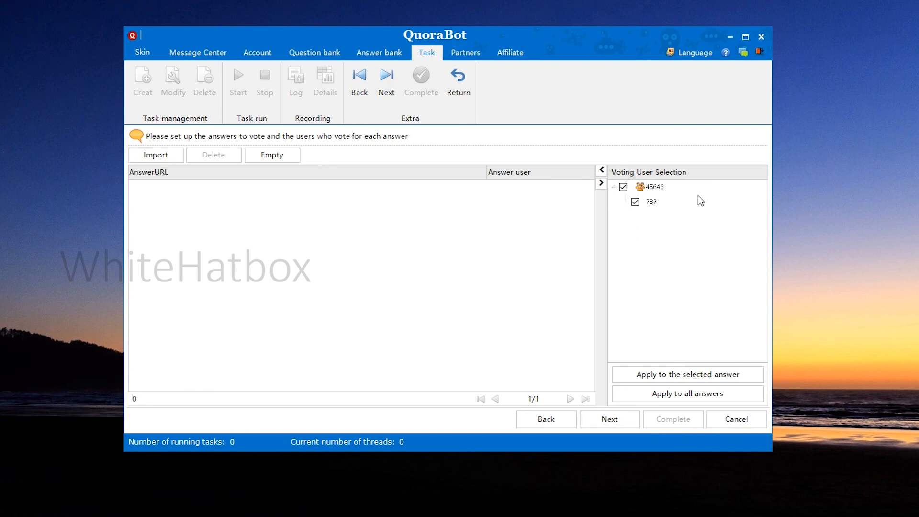
{"action": "left_click", "coordinate": [729, 421]}
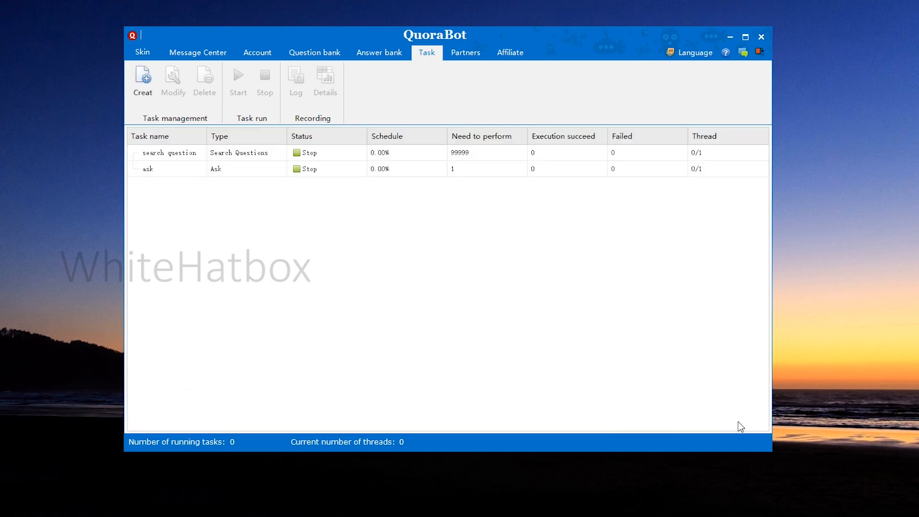
Create a new task of type Question Follow named "foll" and continue to its question and follower setup
{"action": "left_click", "coordinate": [143, 82]}
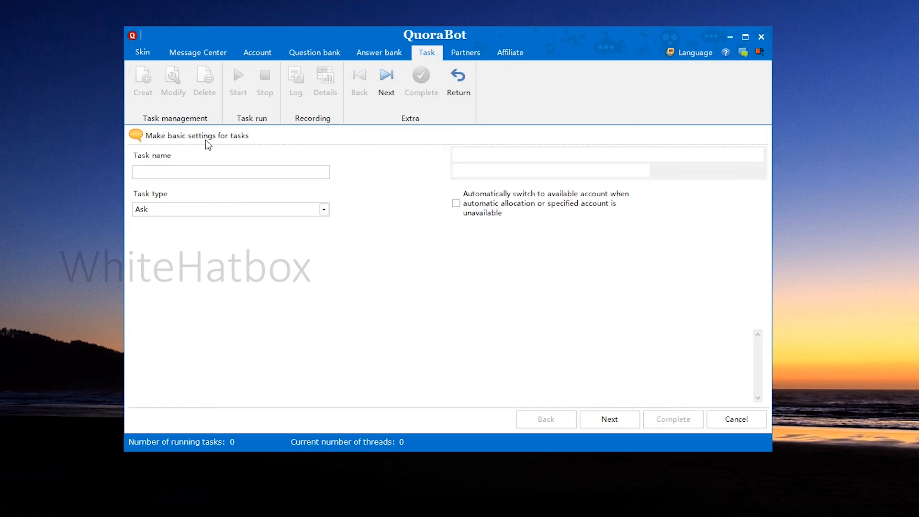
{"action": "left_click", "coordinate": [241, 210]}
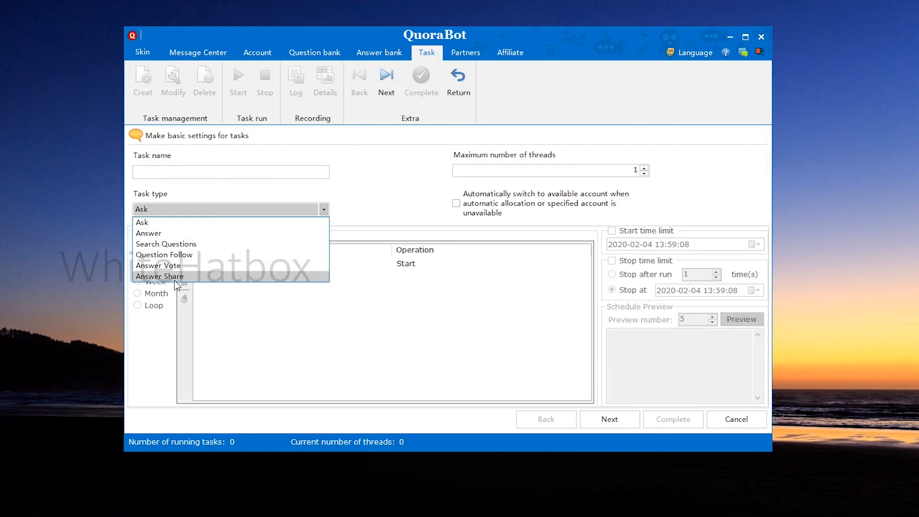
{"action": "left_click", "coordinate": [265, 254]}
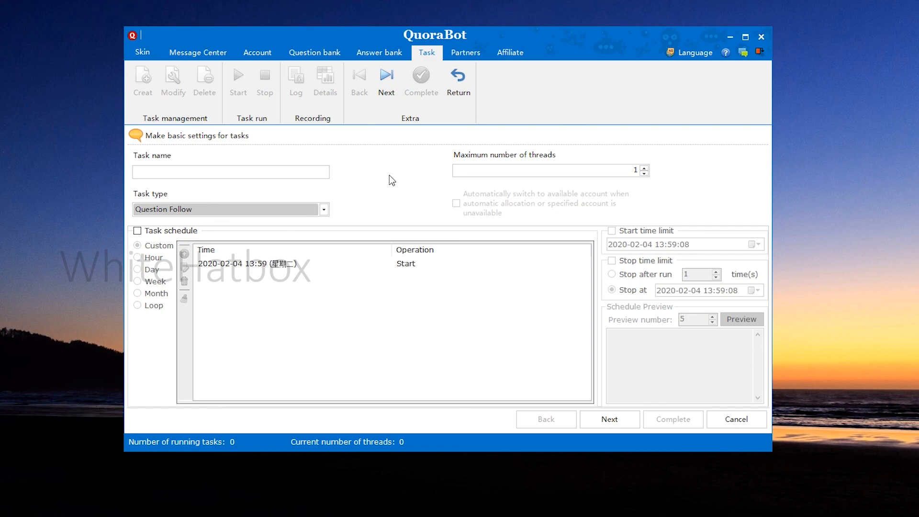
{"action": "left_click", "coordinate": [601, 412]}
{"action": "left_click", "coordinate": [556, 297]}
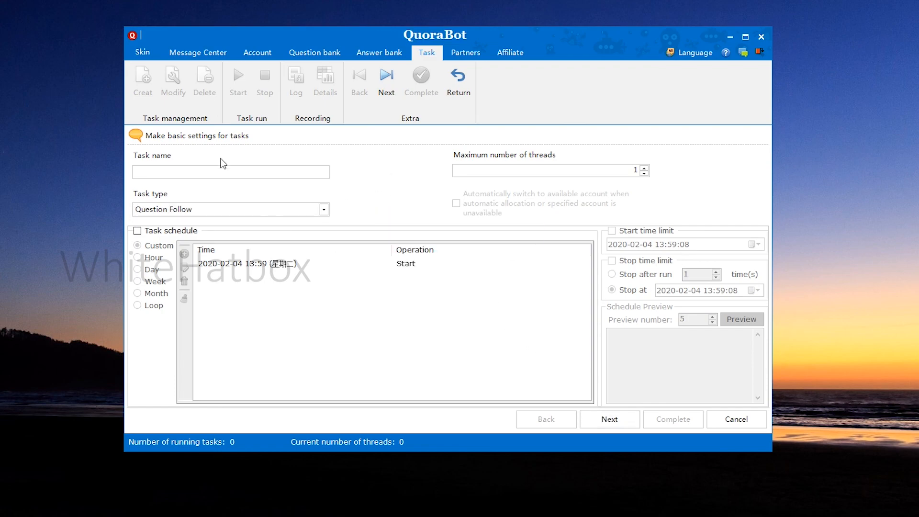
{"action": "left_click", "coordinate": [213, 170]}
{"action": "type", "text": "follow"}
{"action": "left_click", "coordinate": [607, 419]}
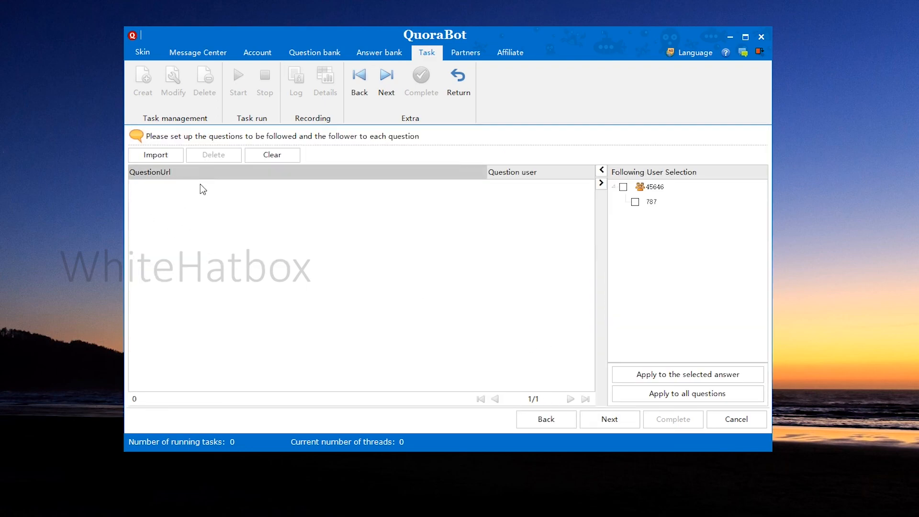
Check the people category in the question import for the follow task and close the import without adding questions
{"action": "left_click", "coordinate": [171, 156]}
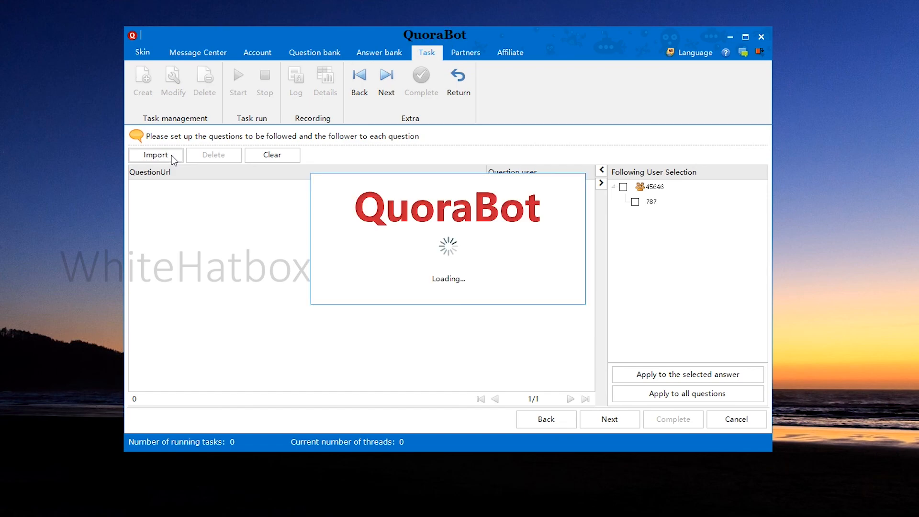
{"action": "left_click", "coordinate": [286, 136]}
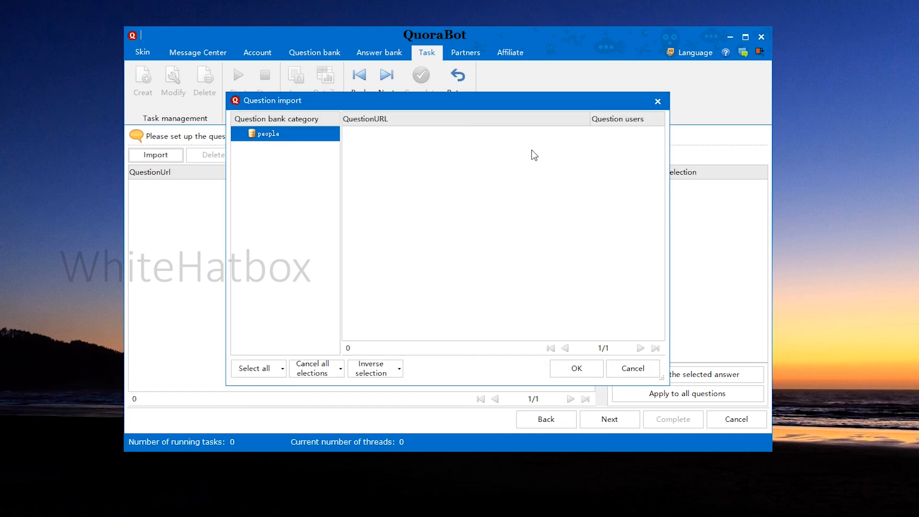
{"action": "left_click", "coordinate": [658, 102]}
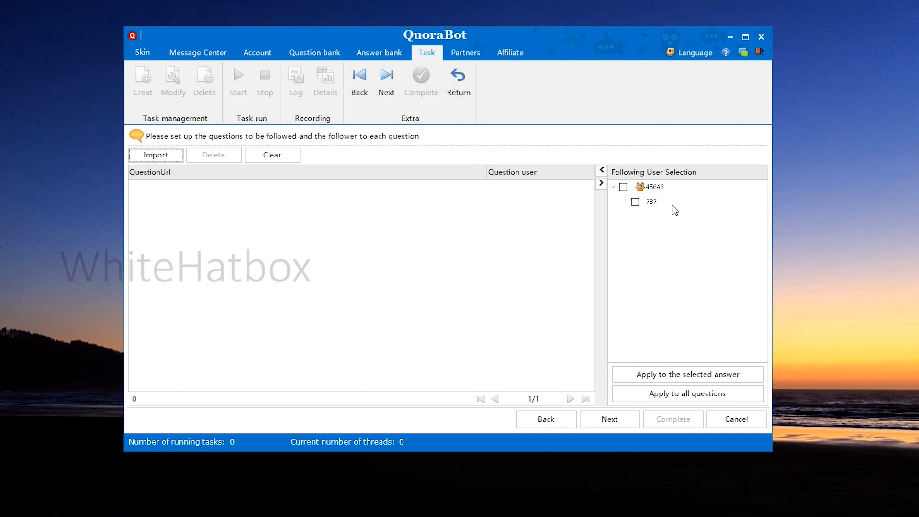